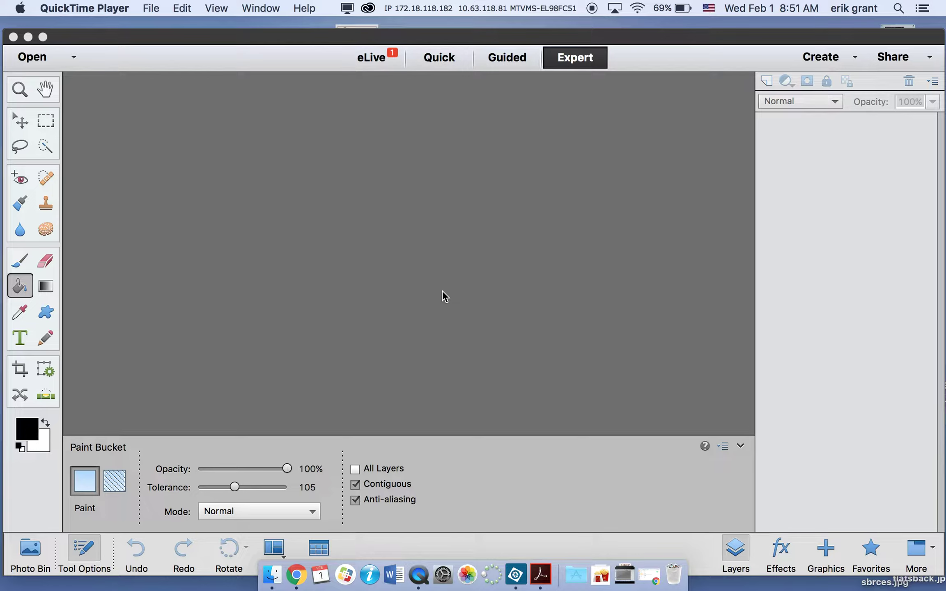
- Make Photoshop Elements Editor the active window with its empty Expert workspace
{"action": "left_click", "coordinate": [430, 272]}
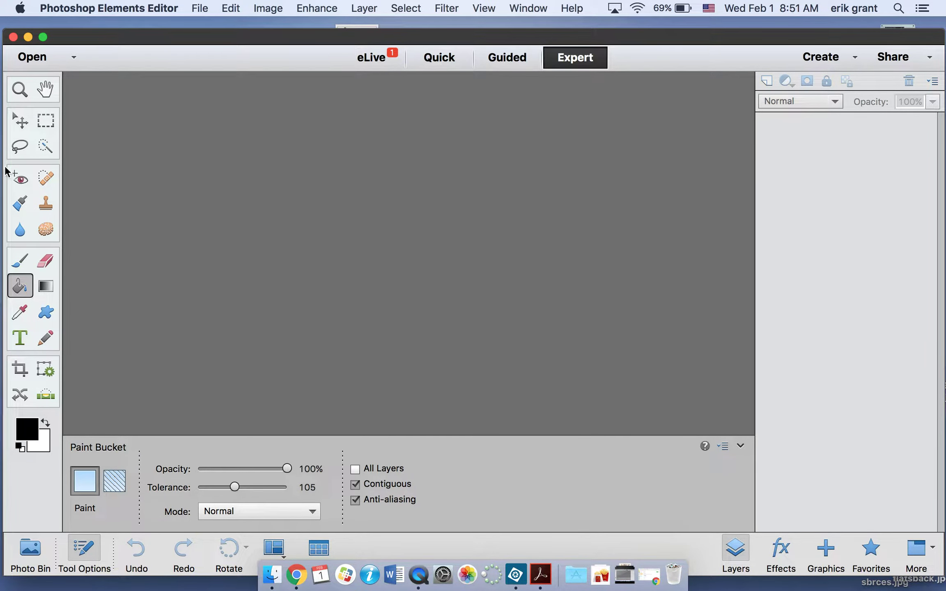
- Open the most recent photo of the smiling man with a coffee cup
{"action": "left_click", "coordinate": [70, 49]}
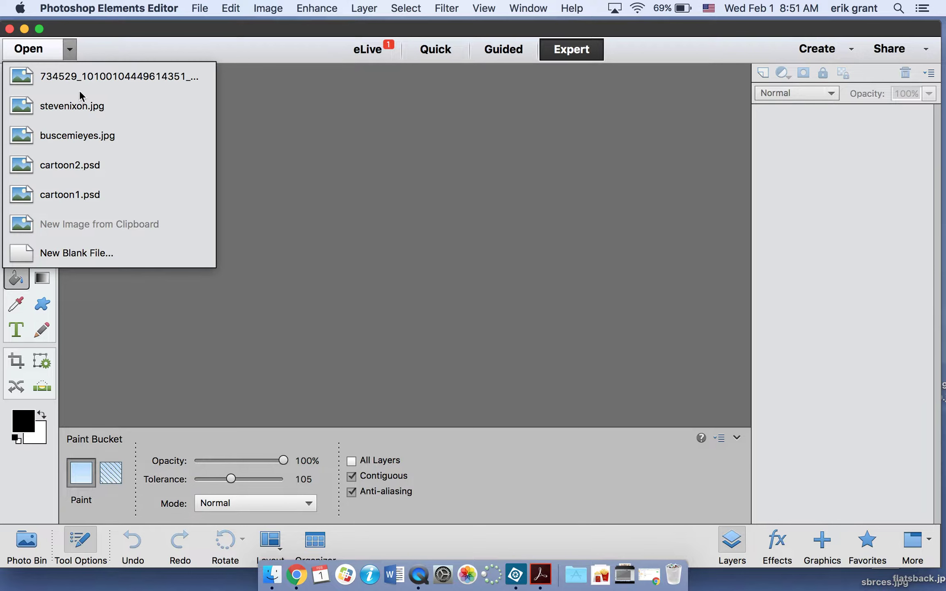
{"action": "left_click", "coordinate": [94, 78]}
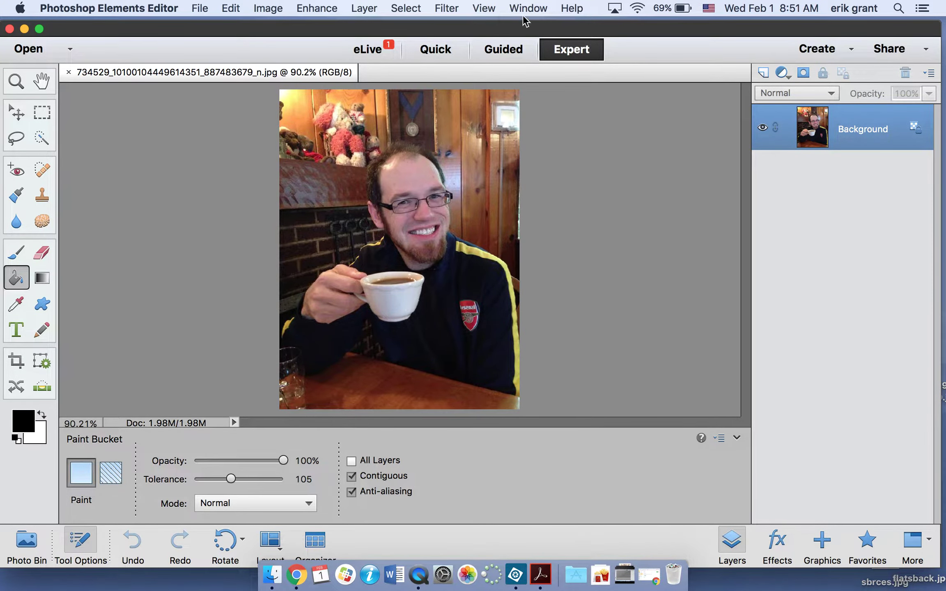
{"action": "left_click", "coordinate": [14, 114]}
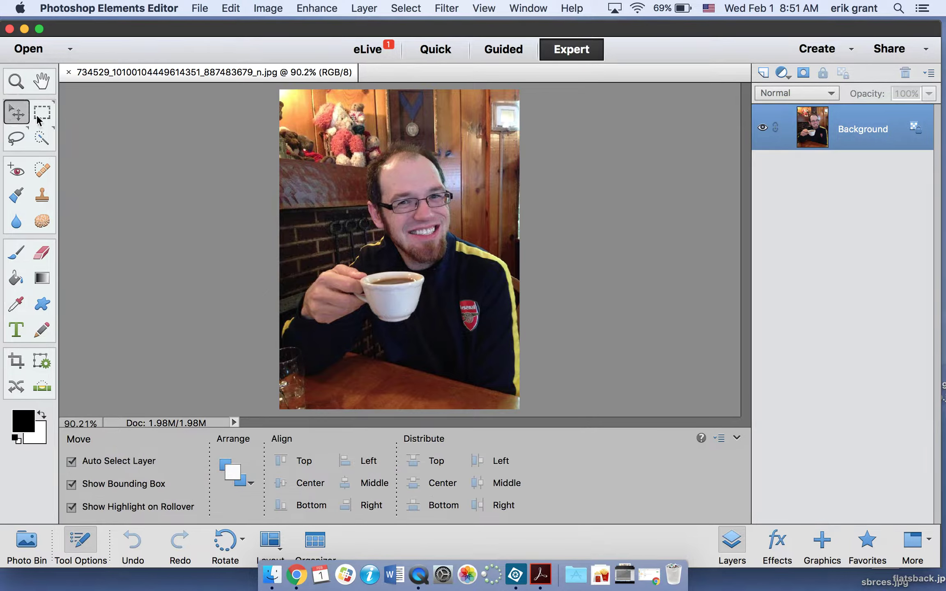
- Add a Hue/Saturation adjustment layer named Hue/Saturation 1 above Background
{"action": "left_click", "coordinate": [364, 9]}
{"action": "mouse_move", "coordinate": [447, 131]}
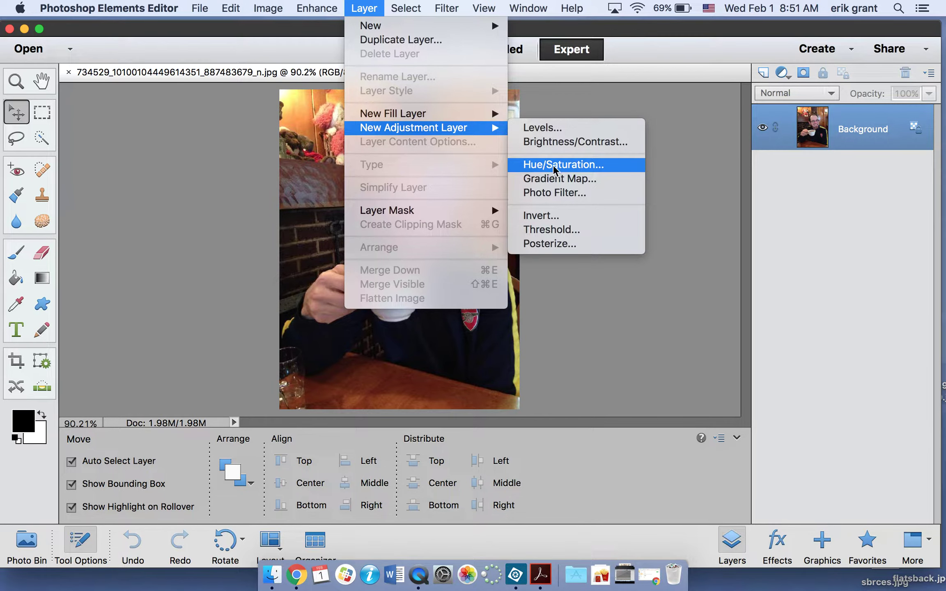
{"action": "left_click", "coordinate": [568, 166]}
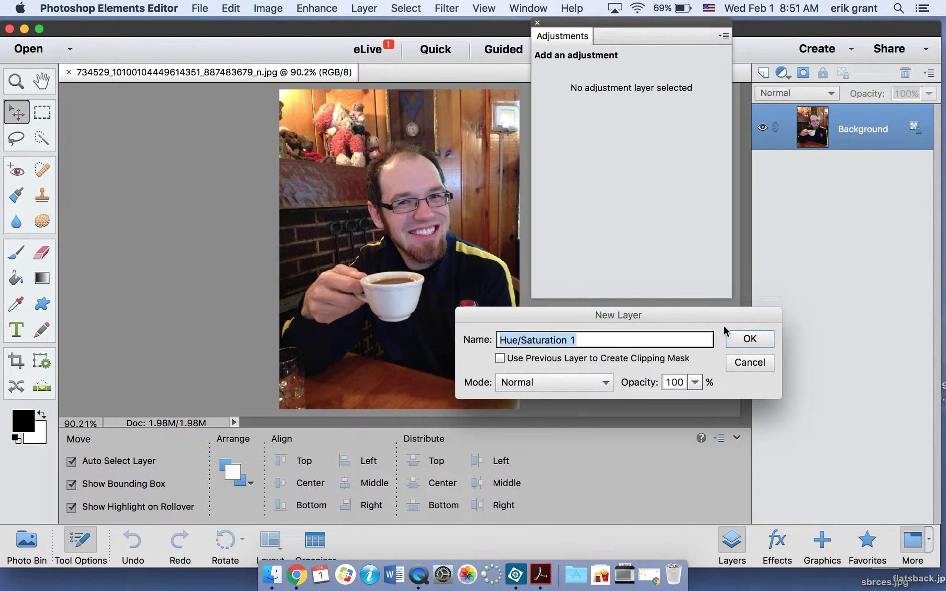
{"action": "left_click", "coordinate": [758, 338]}
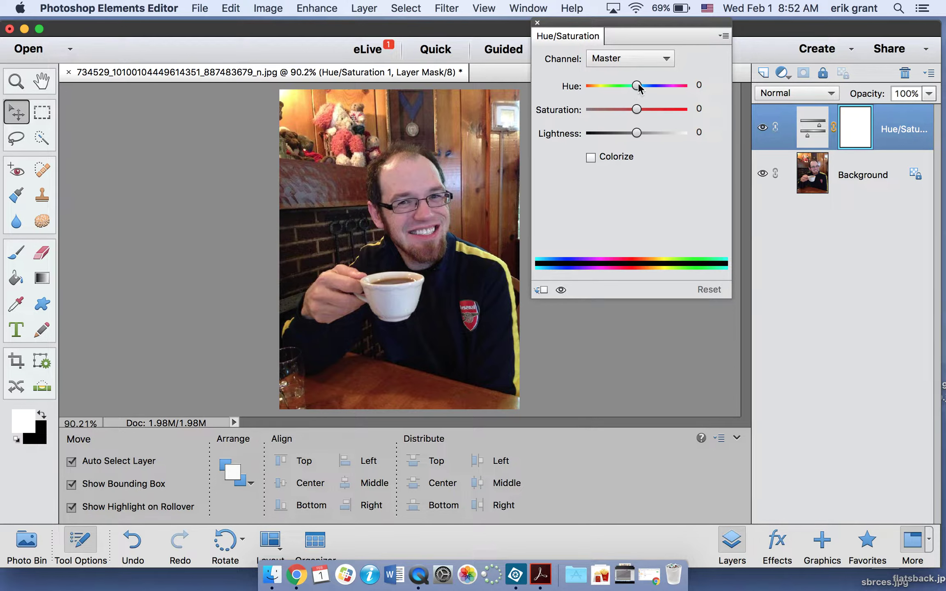
{"action": "mouse_move", "coordinate": [639, 88]}
{"action": "left_mouse_down"}
{"action": "mouse_move", "coordinate": [574, 101]}
{"action": "mouse_move", "coordinate": [591, 88]}
{"action": "mouse_move", "coordinate": [705, 86]}
{"action": "mouse_move", "coordinate": [591, 90]}
{"action": "mouse_move", "coordinate": [639, 86]}
{"action": "left_mouse_up"}
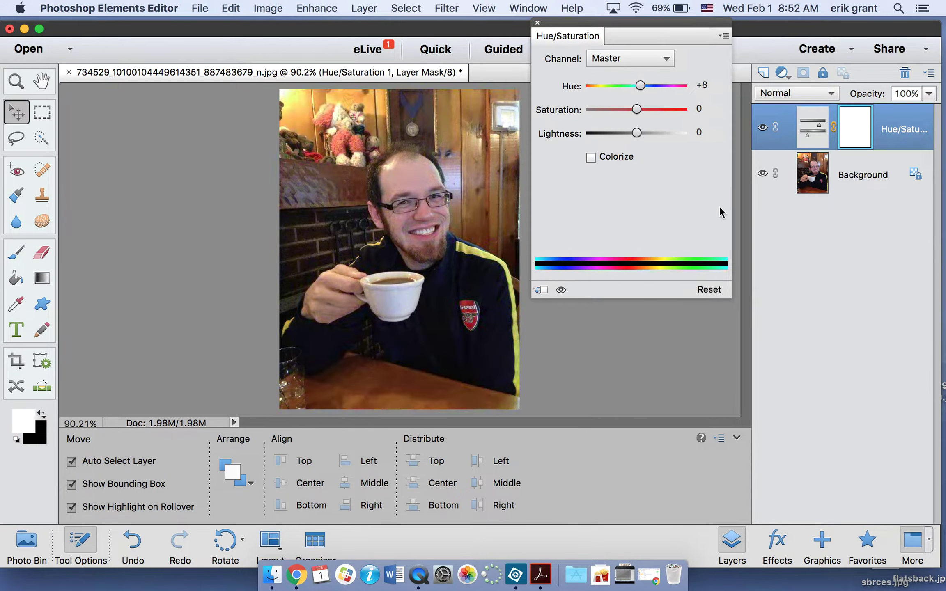
{"action": "left_click", "coordinate": [712, 289]}
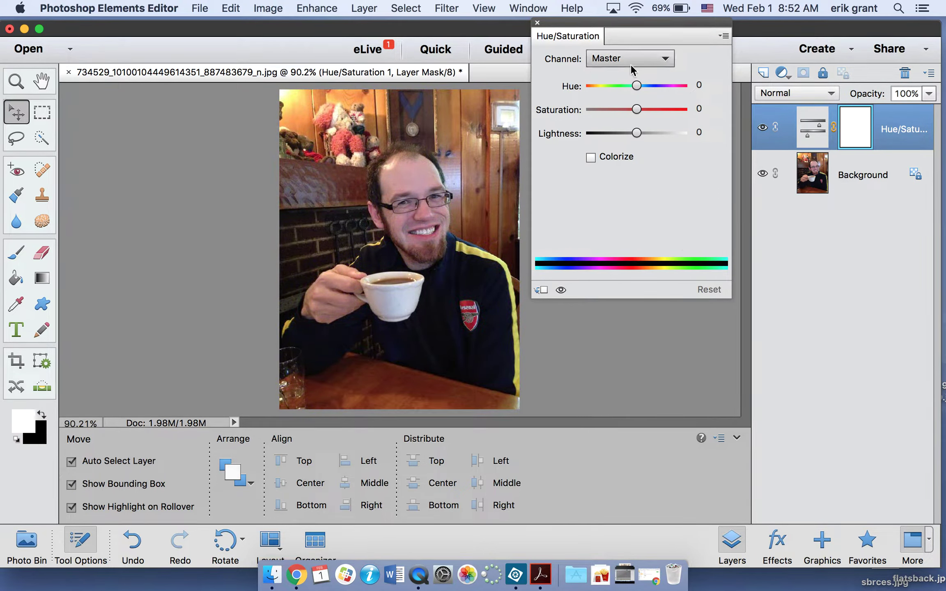
{"action": "left_click_drag", "start_coordinate": [637, 111], "coordinate": [693, 113]}
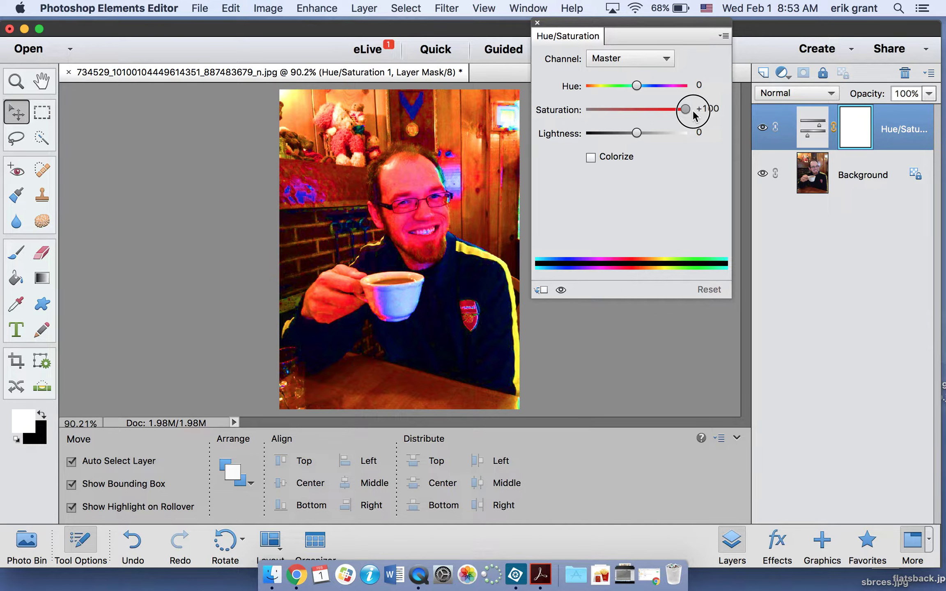
- Set Saturation to -100 with Lightness back at 0, making the photo black and white
{"action": "left_click_drag", "start_coordinate": [693, 114], "coordinate": [585, 115]}
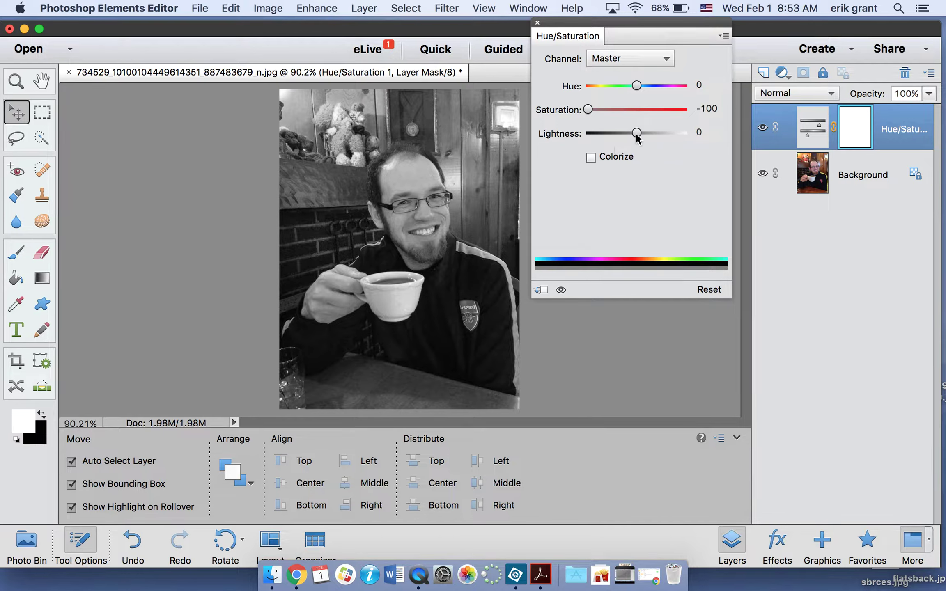
{"action": "left_click_drag", "start_coordinate": [636, 136], "coordinate": [653, 143]}
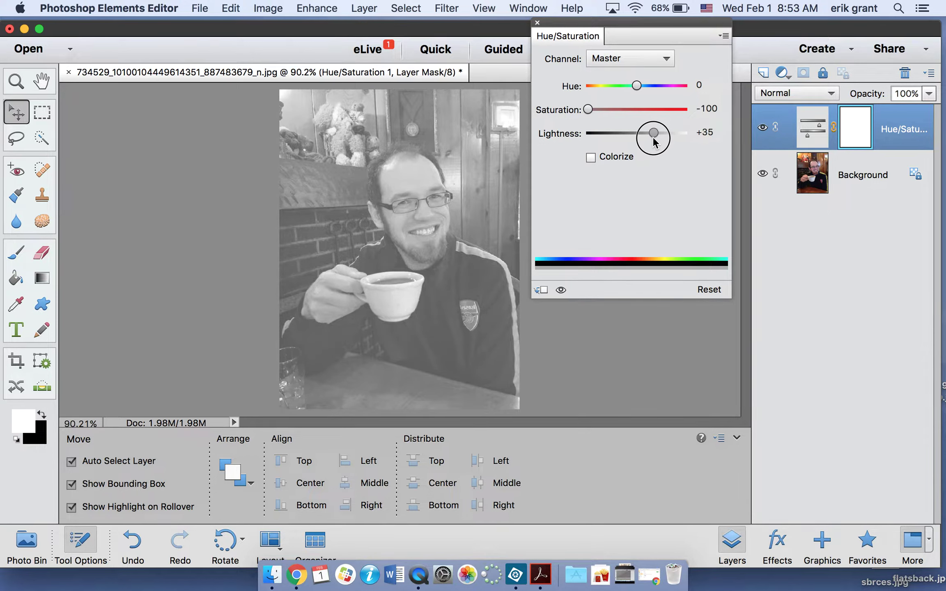
{"action": "mouse_move", "coordinate": [654, 142]}
{"action": "left_mouse_down"}
{"action": "mouse_move", "coordinate": [602, 138]}
{"action": "mouse_move", "coordinate": [649, 139]}
{"action": "mouse_move", "coordinate": [636, 133]}
{"action": "left_mouse_up"}
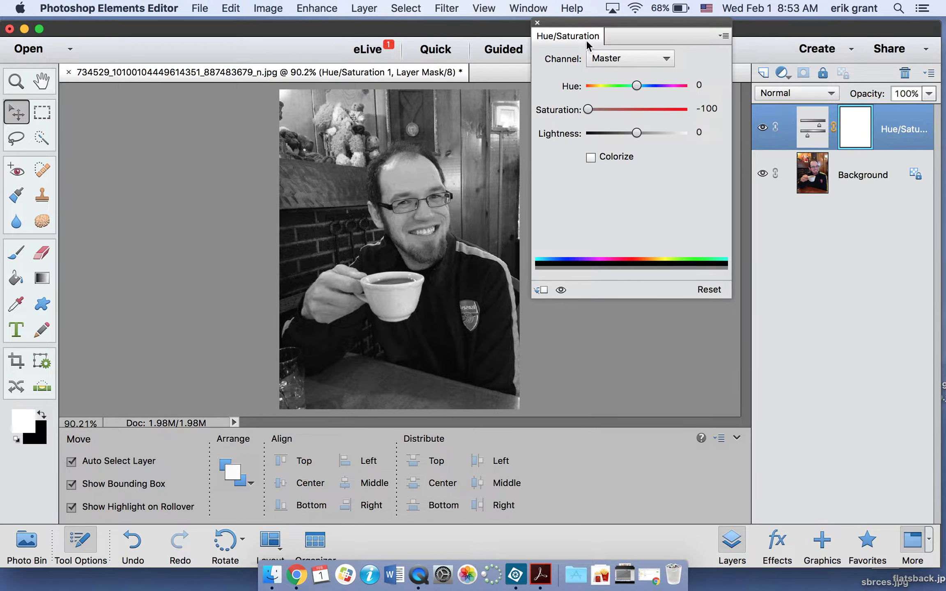
{"action": "left_click", "coordinate": [536, 23]}
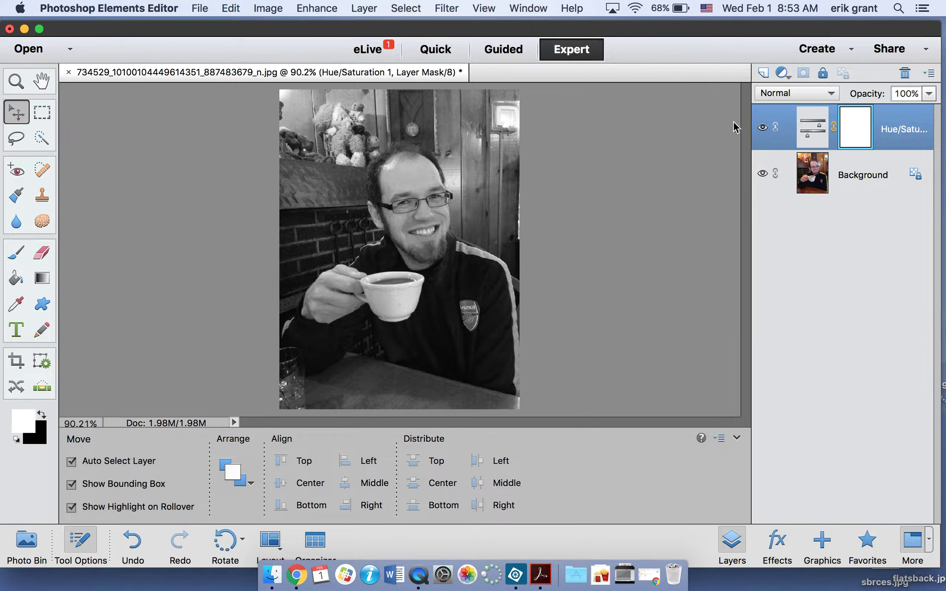
- Reopen and close the Hue/Saturation settings, then select the Background layer
{"action": "left_click", "coordinate": [804, 130]}
{"action": "double_click", "coordinate": [807, 132]}
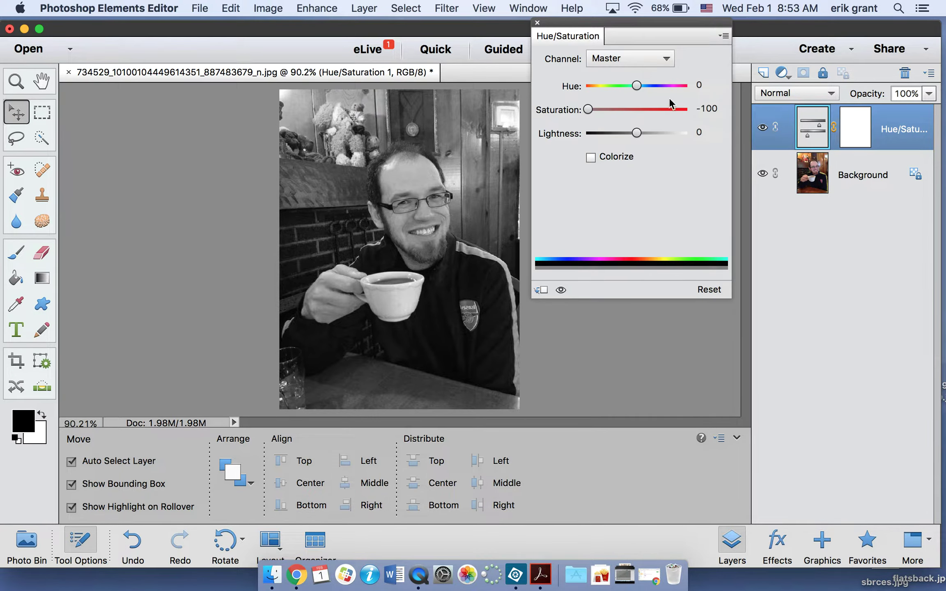
{"action": "left_click", "coordinate": [537, 23]}
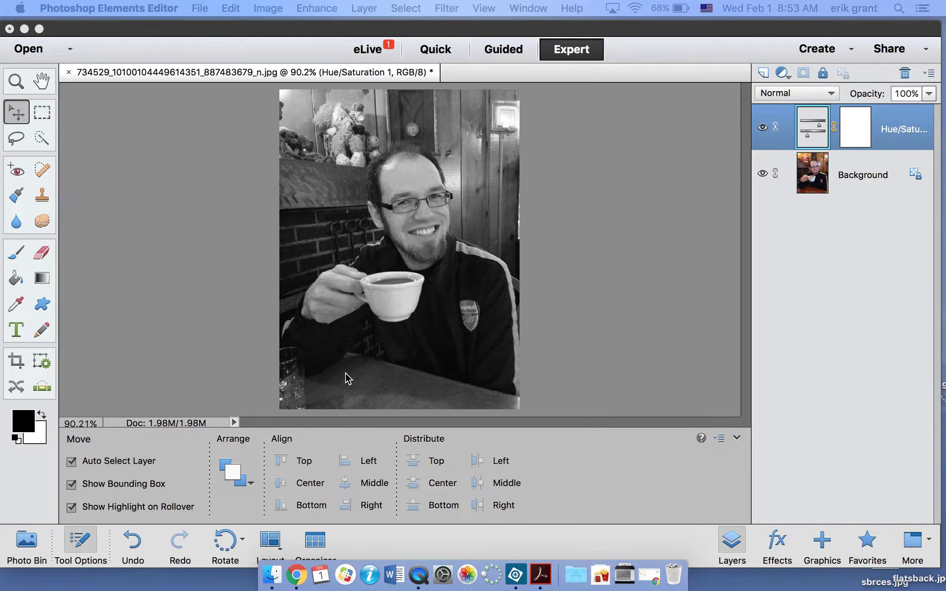
{"action": "left_click", "coordinate": [555, 193]}
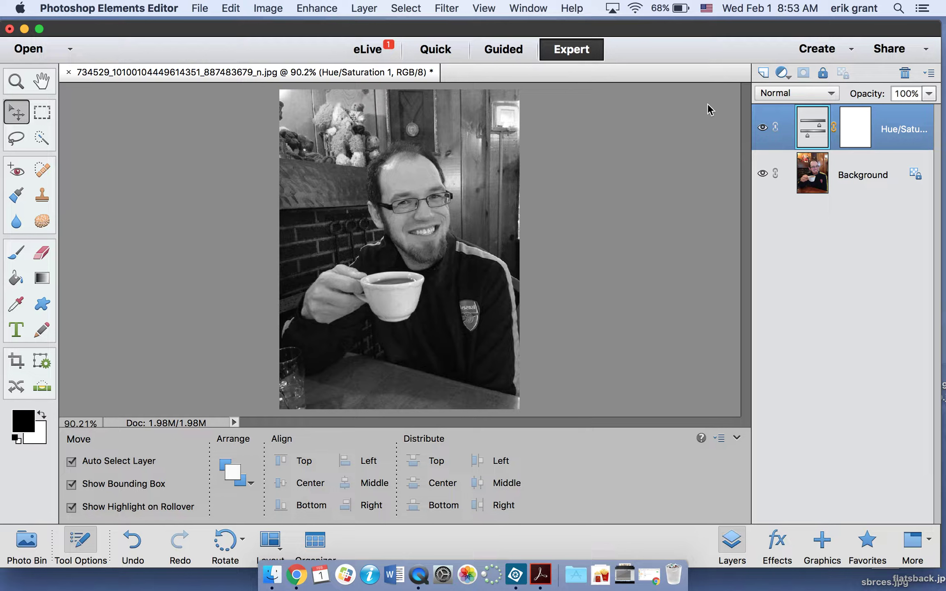
{"action": "left_click", "coordinate": [866, 183]}
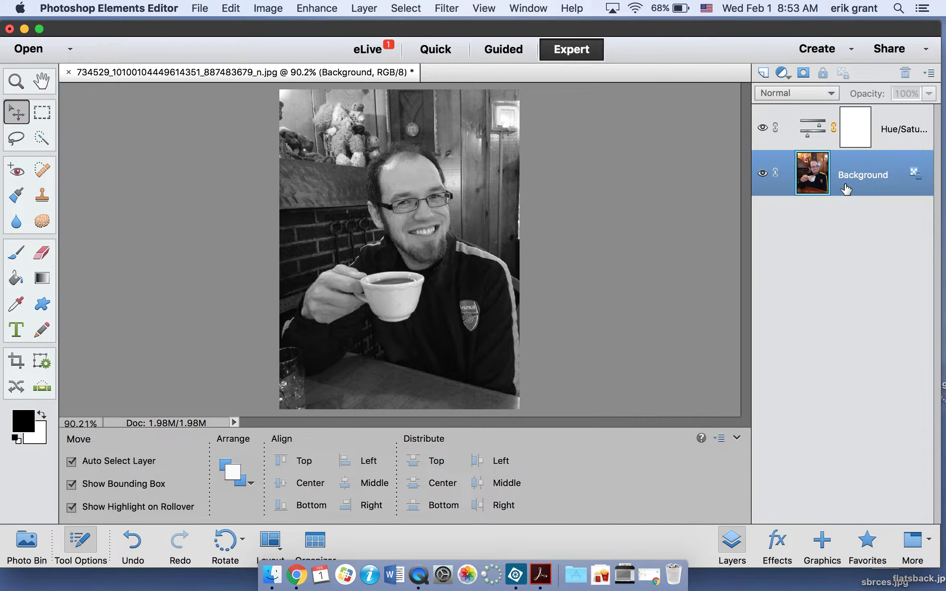
- Open the Add Noise filter and preview the face and cup at higher amounts
{"action": "left_click", "coordinate": [444, 10]}
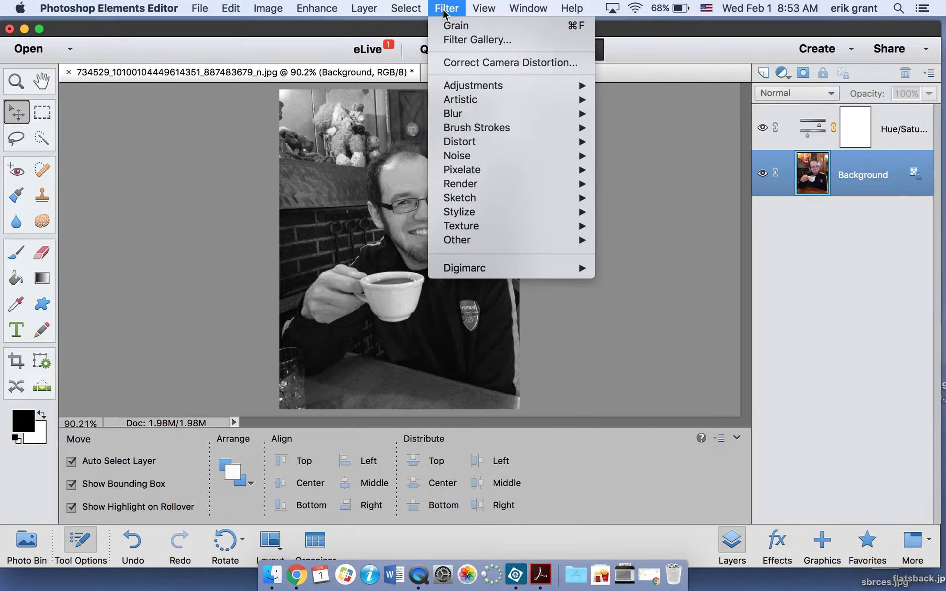
{"action": "mouse_move", "coordinate": [470, 162]}
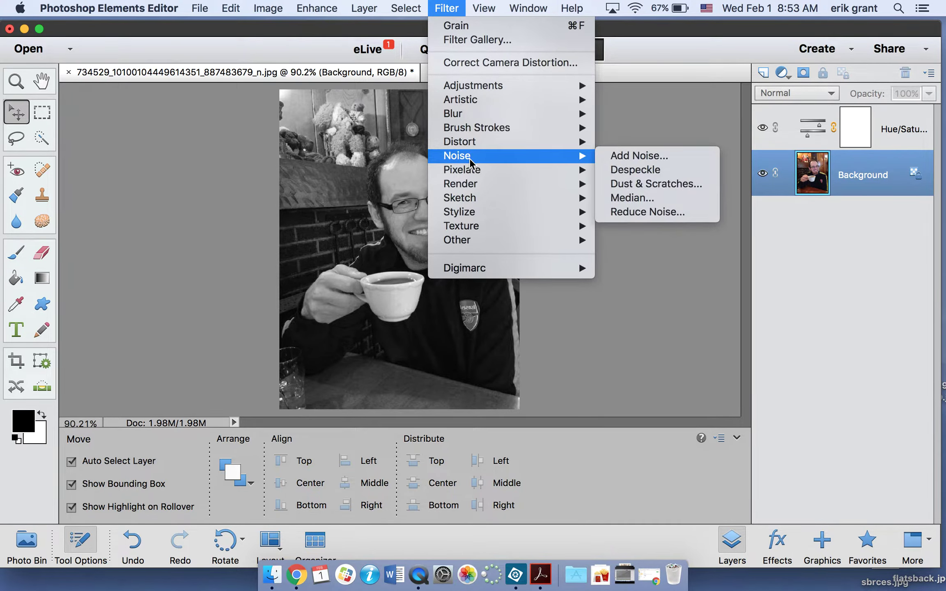
{"action": "left_click", "coordinate": [637, 156]}
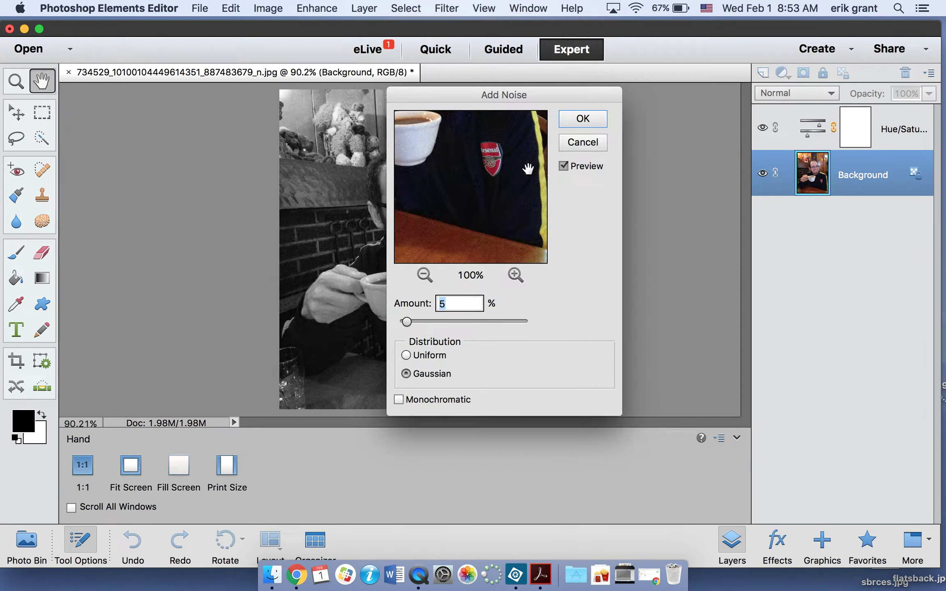
{"action": "mouse_move", "coordinate": [484, 181]}
{"action": "left_mouse_down"}
{"action": "mouse_move", "coordinate": [494, 227]}
{"action": "mouse_move", "coordinate": [527, 270]}
{"action": "mouse_move", "coordinate": [500, 174]}
{"action": "mouse_move", "coordinate": [501, 182]}
{"action": "left_mouse_up"}
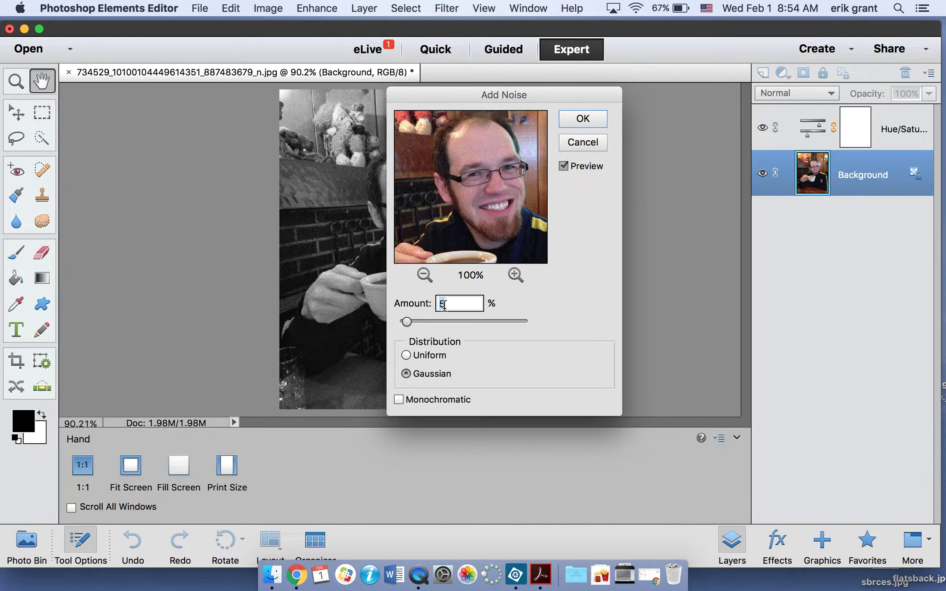
{"action": "left_click_drag", "start_coordinate": [406, 323], "coordinate": [460, 327]}
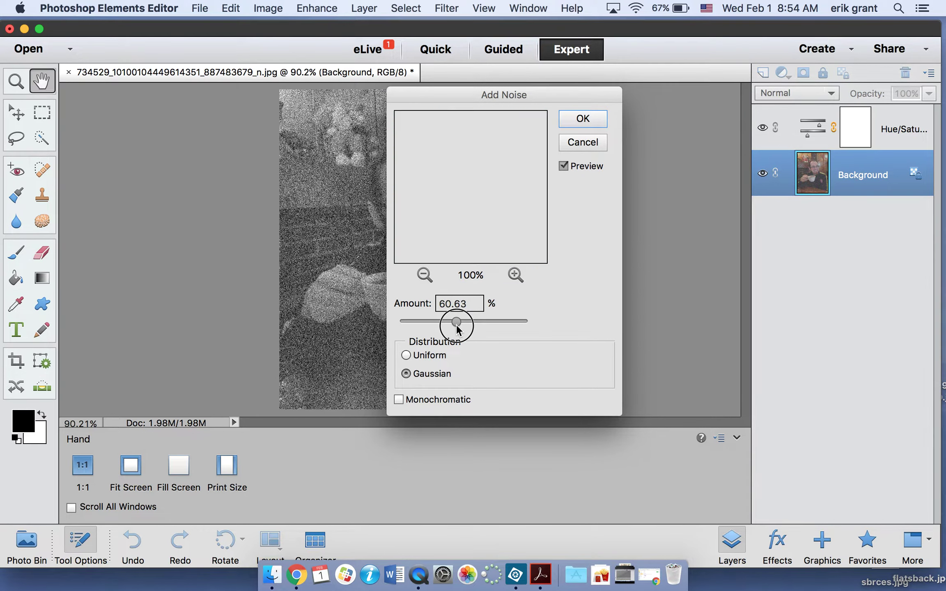
{"action": "left_click_drag", "start_coordinate": [456, 324], "coordinate": [451, 327]}
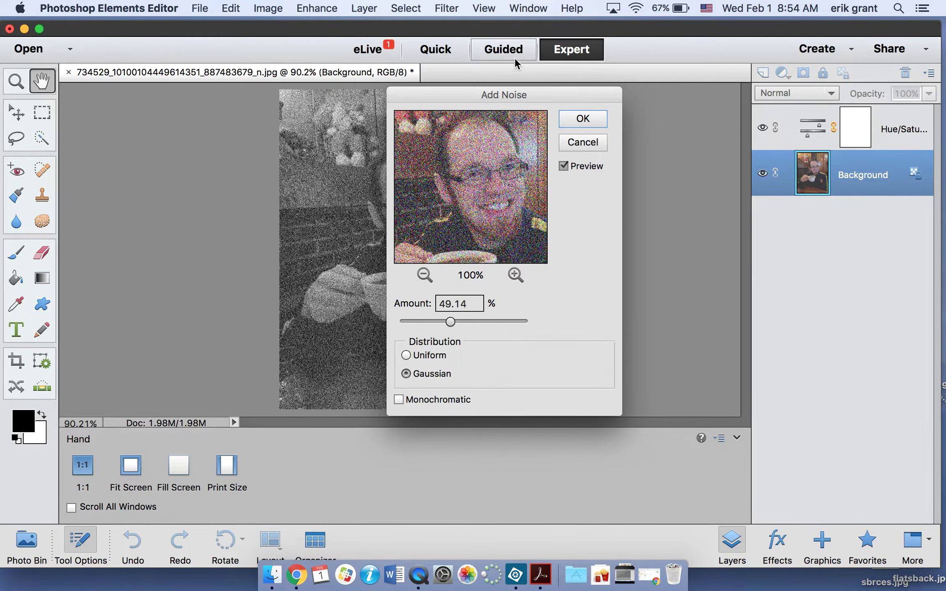
{"action": "left_click_drag", "start_coordinate": [521, 90], "coordinate": [647, 89]}
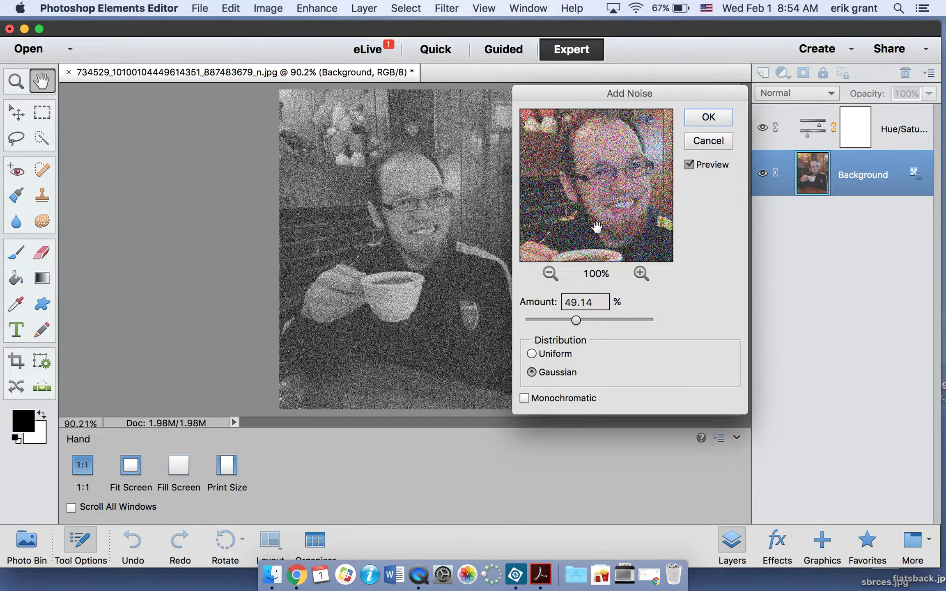
- Apply Add Noise at 5% amount with Gaussian distribution
{"action": "left_click", "coordinate": [574, 302]}
{"action": "type", "text": "5"}
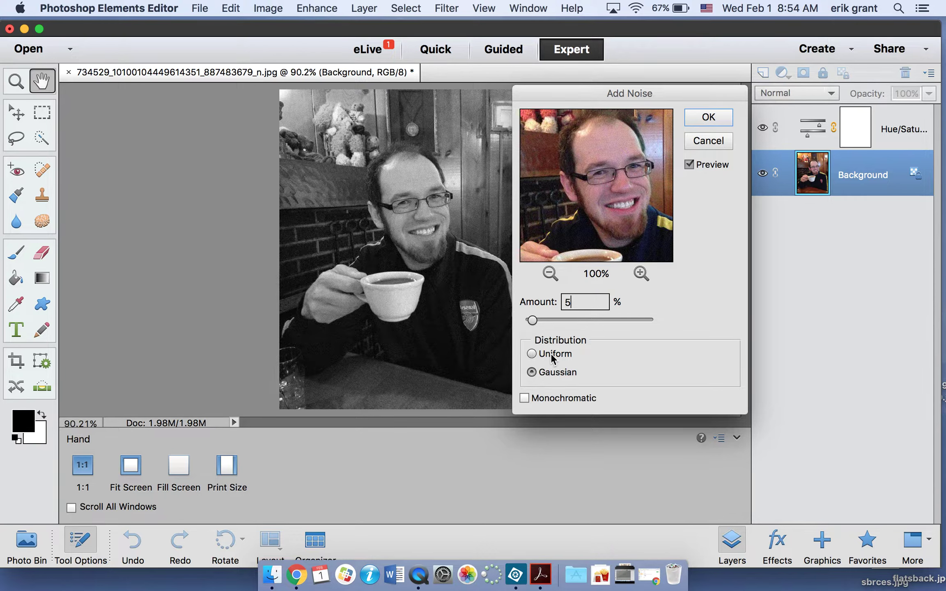
{"action": "left_click", "coordinate": [531, 353]}
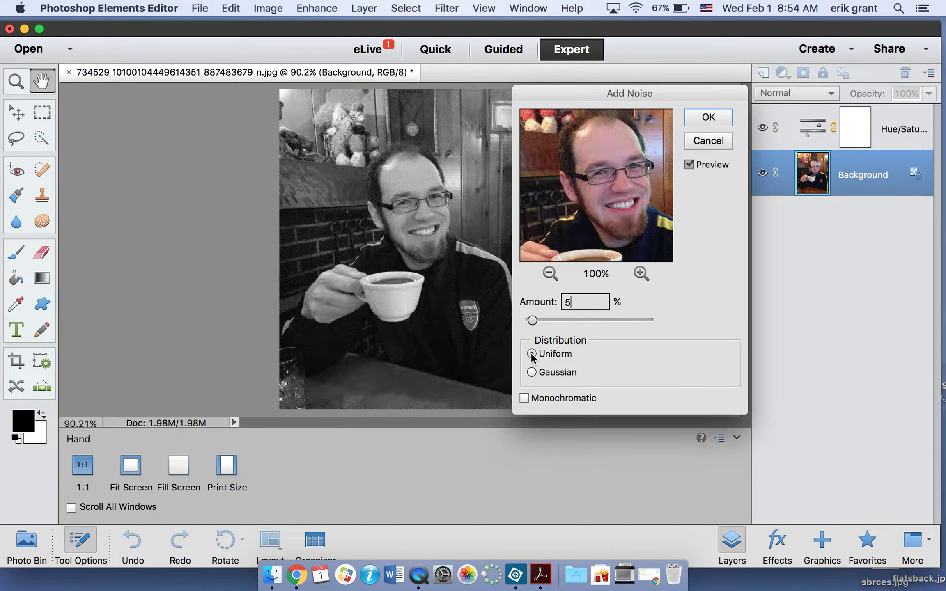
{"action": "left_click", "coordinate": [535, 372]}
{"action": "left_click", "coordinate": [715, 117]}
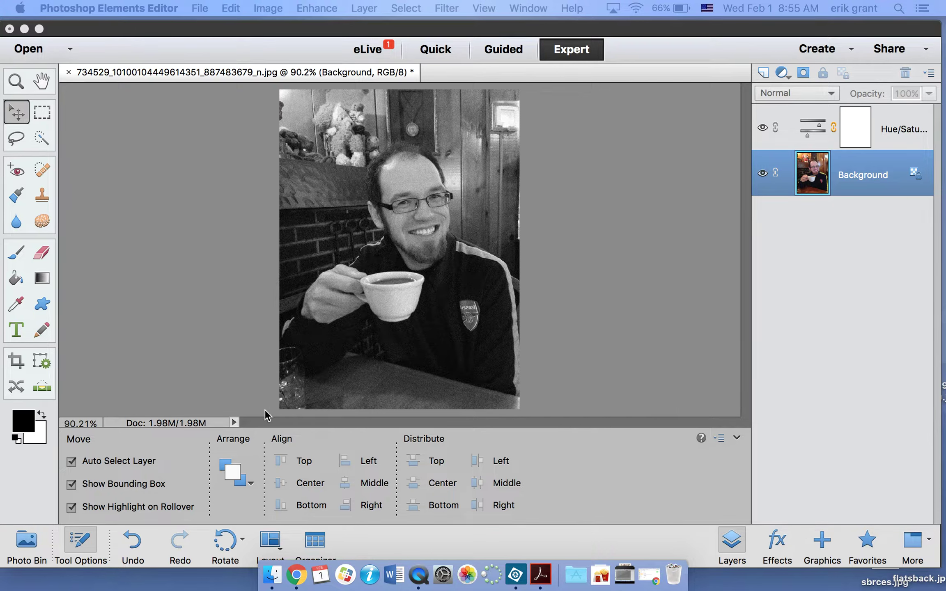
- Add a new Layer 1 and fill it solid black with the Paint Bucket
{"action": "left_click", "coordinate": [763, 74]}
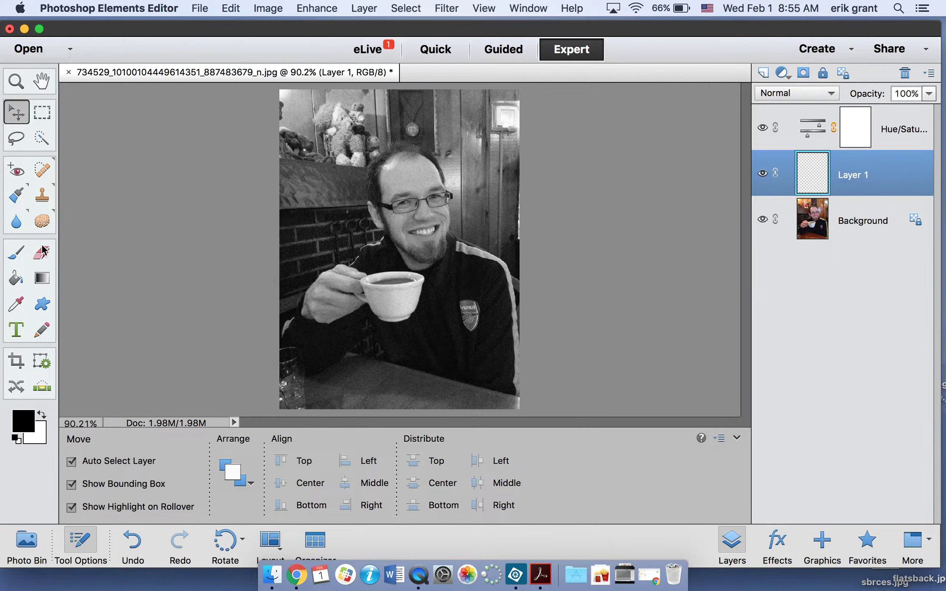
{"action": "left_click", "coordinate": [16, 279]}
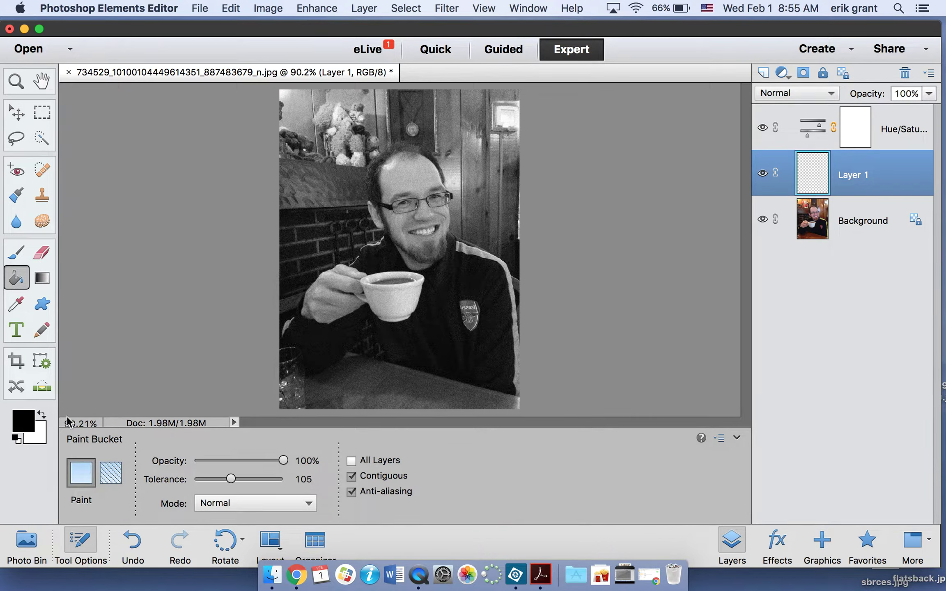
{"action": "left_click", "coordinate": [427, 189]}
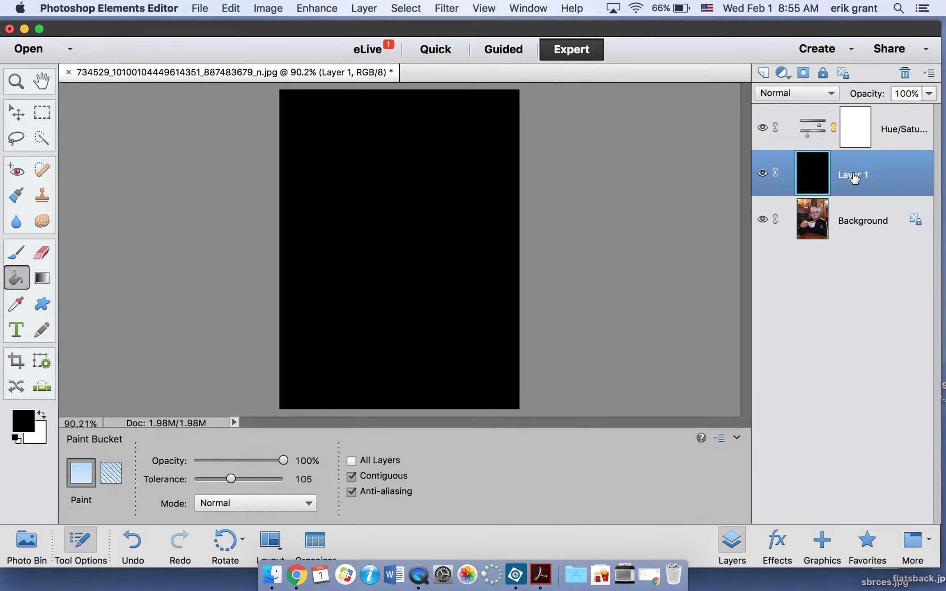
{"action": "left_click", "coordinate": [447, 9]}
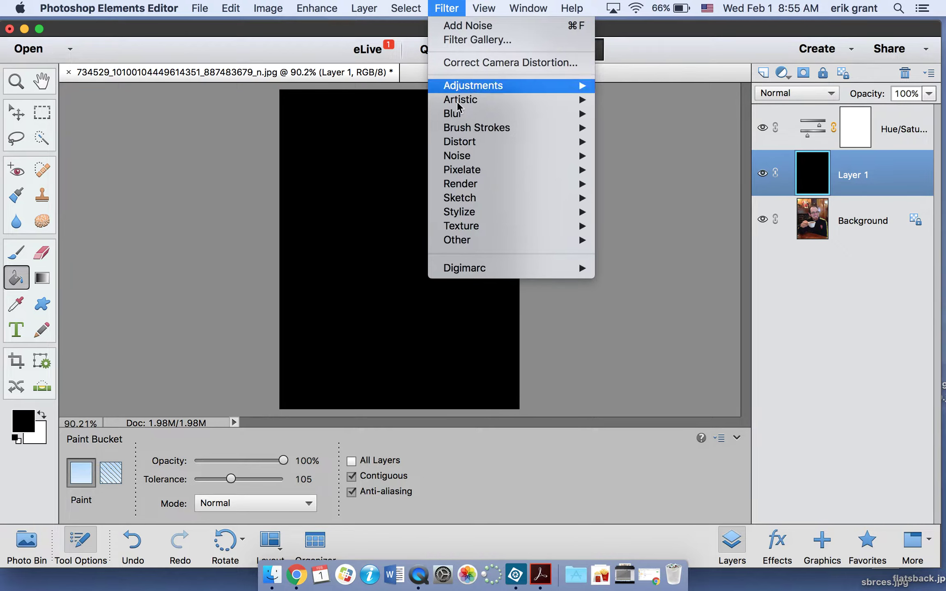
- Apply Vertical Grain (intensity 52, contrast 50) to the black Layer 1
{"action": "mouse_move", "coordinate": [472, 228]}
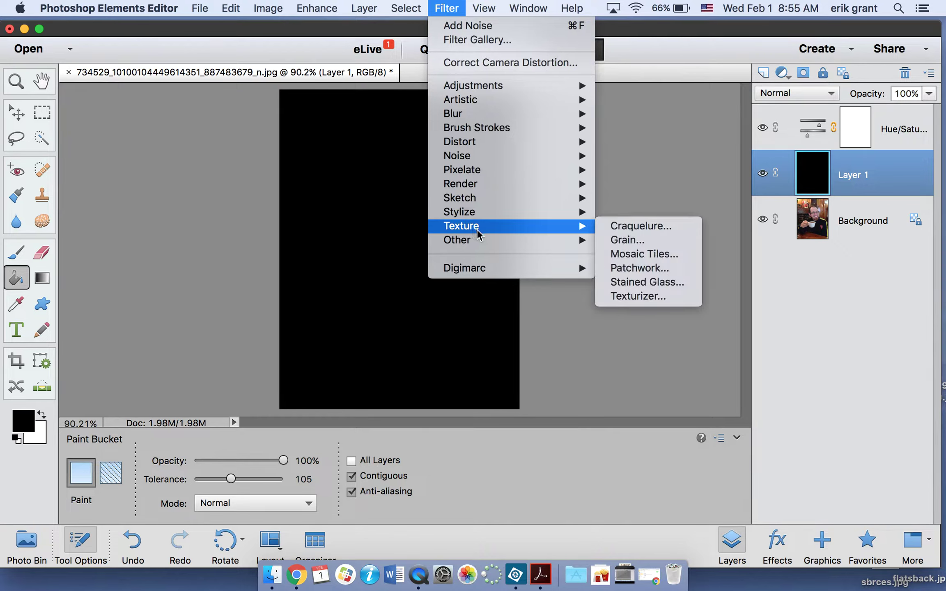
{"action": "left_click", "coordinate": [626, 242]}
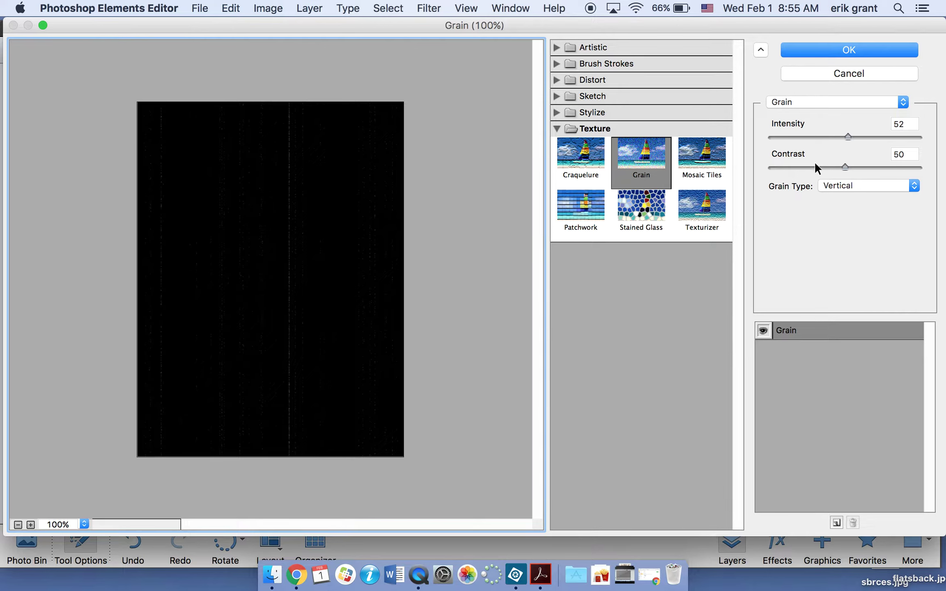
{"action": "left_click", "coordinate": [915, 187]}
{"action": "left_click", "coordinate": [857, 91]}
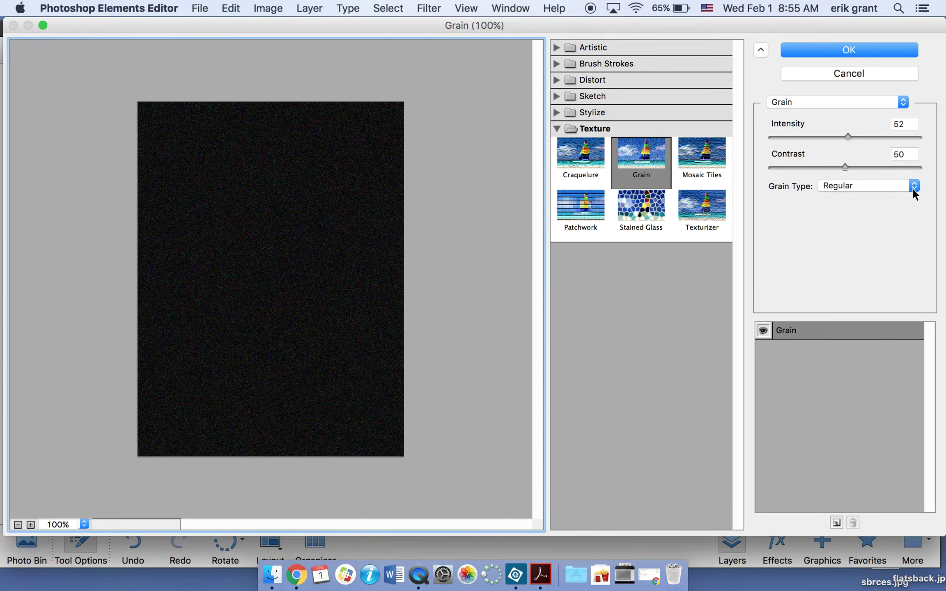
{"action": "left_click", "coordinate": [913, 187]}
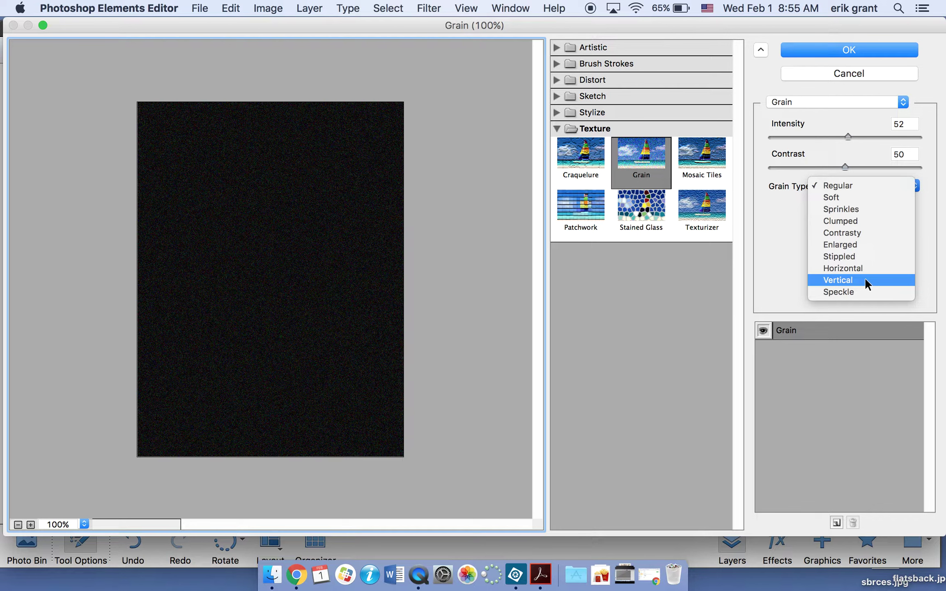
{"action": "left_click", "coordinate": [849, 276]}
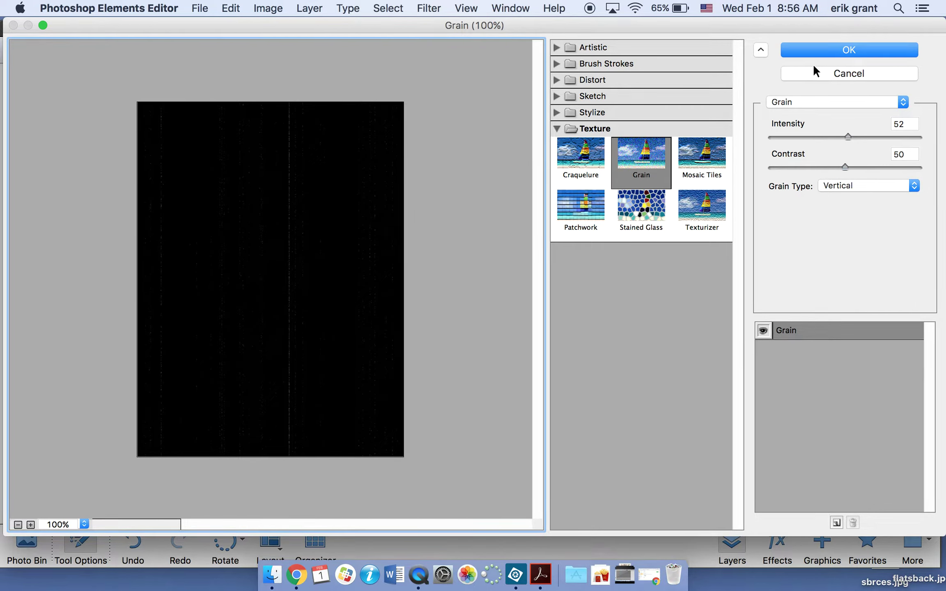
{"action": "left_click", "coordinate": [797, 48]}
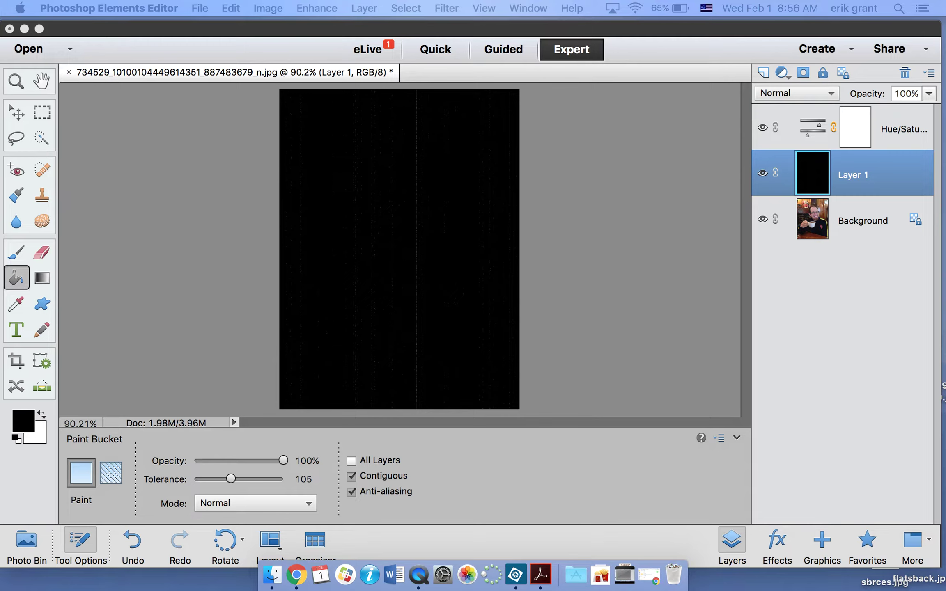
{"action": "left_click", "coordinate": [863, 175]}
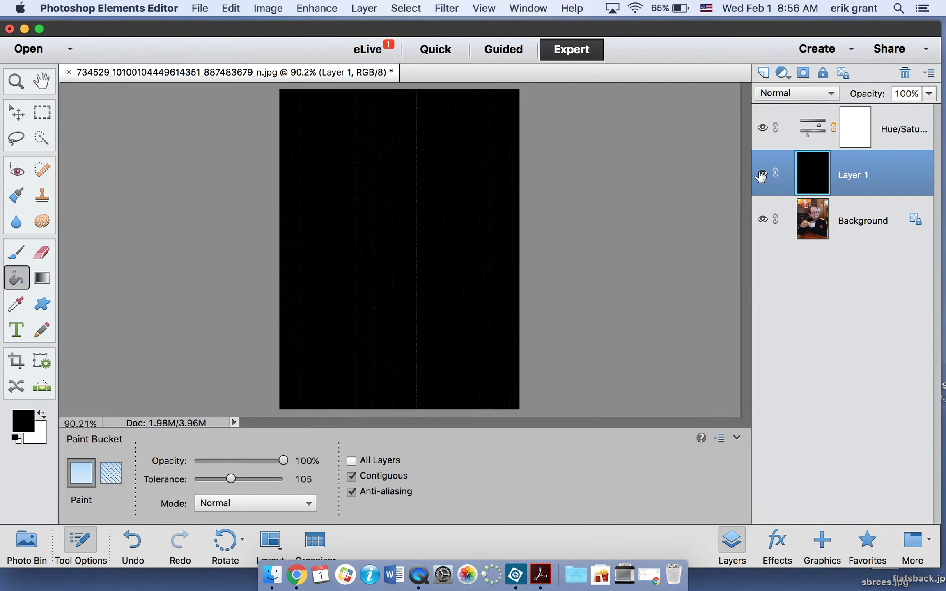
- Set Layer 1's blend mode to Screen, keeping its name unchanged
{"action": "left_click", "coordinate": [832, 92]}
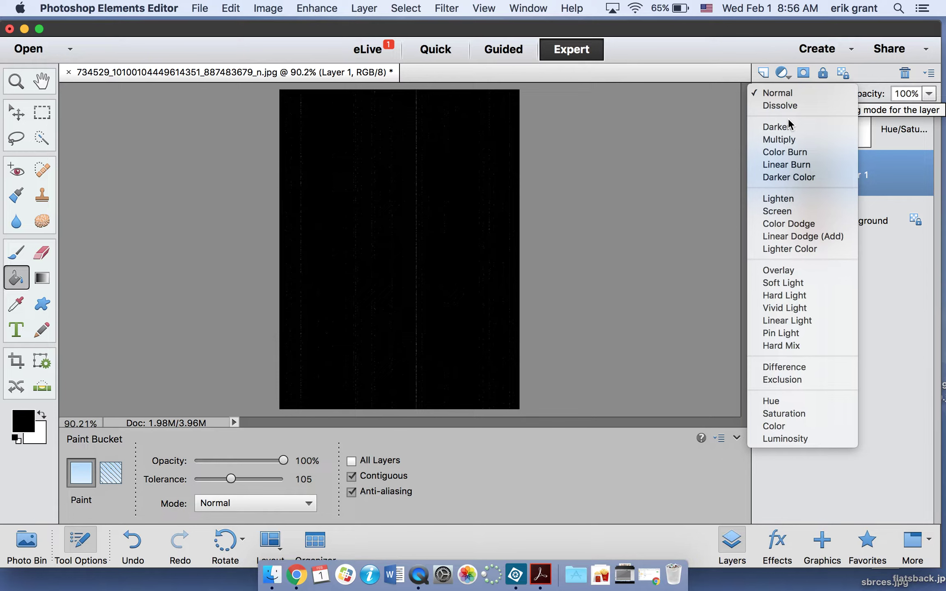
{"action": "left_click", "coordinate": [787, 212]}
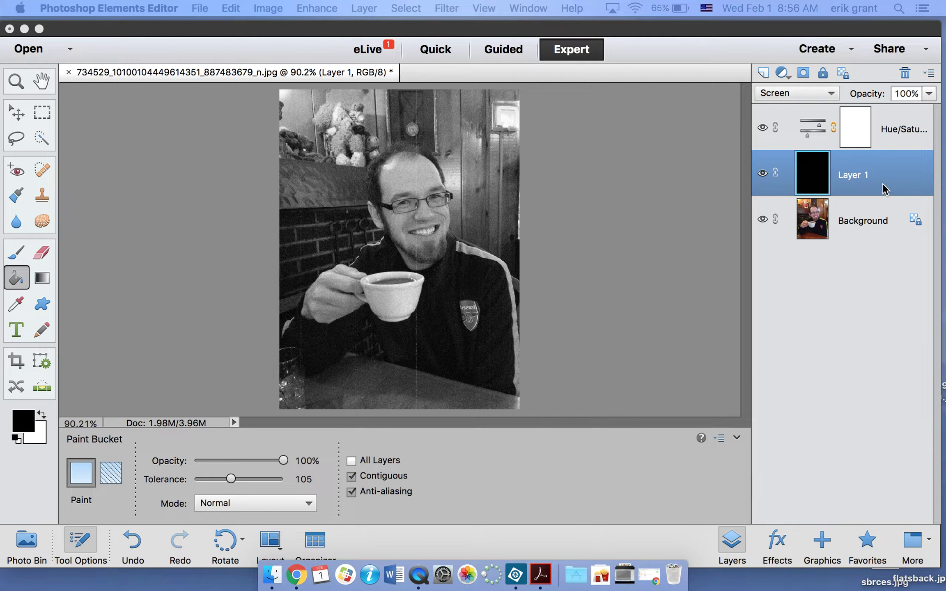
{"action": "double_click", "coordinate": [863, 179]}
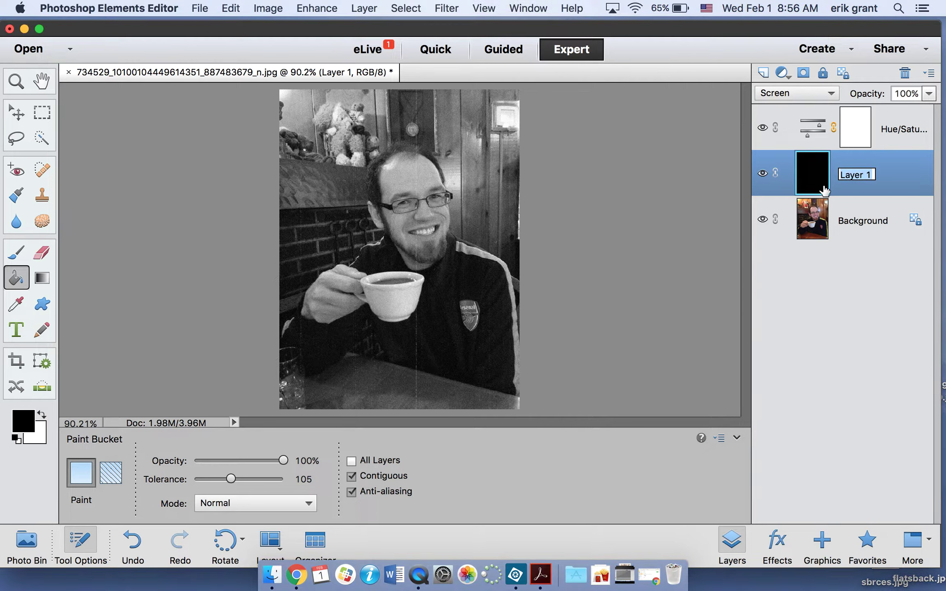
{"action": "left_click", "coordinate": [932, 172]}
{"action": "left_click", "coordinate": [445, 9]}
{"action": "mouse_move", "coordinate": [493, 85]}
{"action": "left_click", "coordinate": [853, 201]}
- Open Lunch-atop-a-skyscraper-c1932.jpg from the Desktop, then switch back to the coffee photo
{"action": "left_click", "coordinate": [361, 9]}
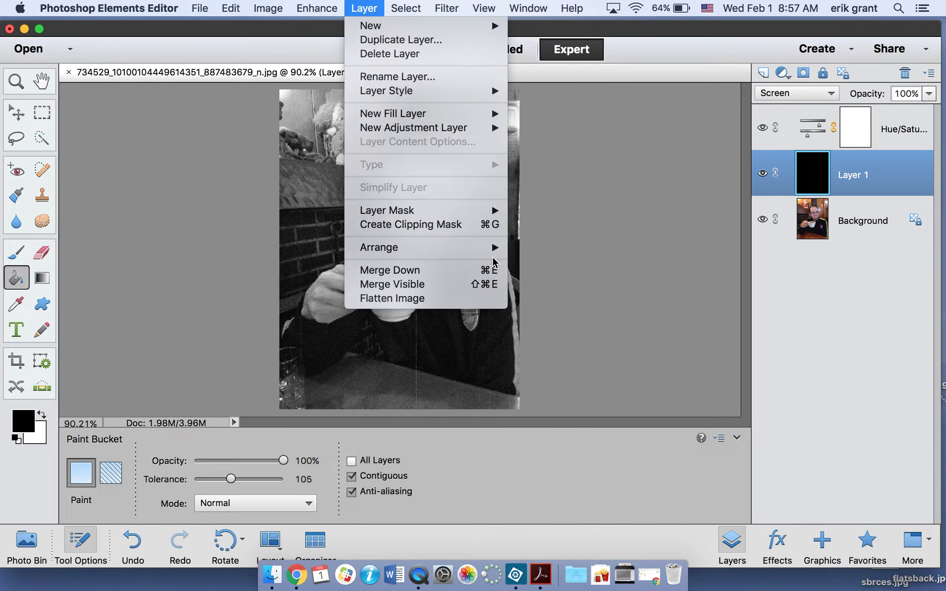
{"action": "left_click", "coordinate": [593, 246]}
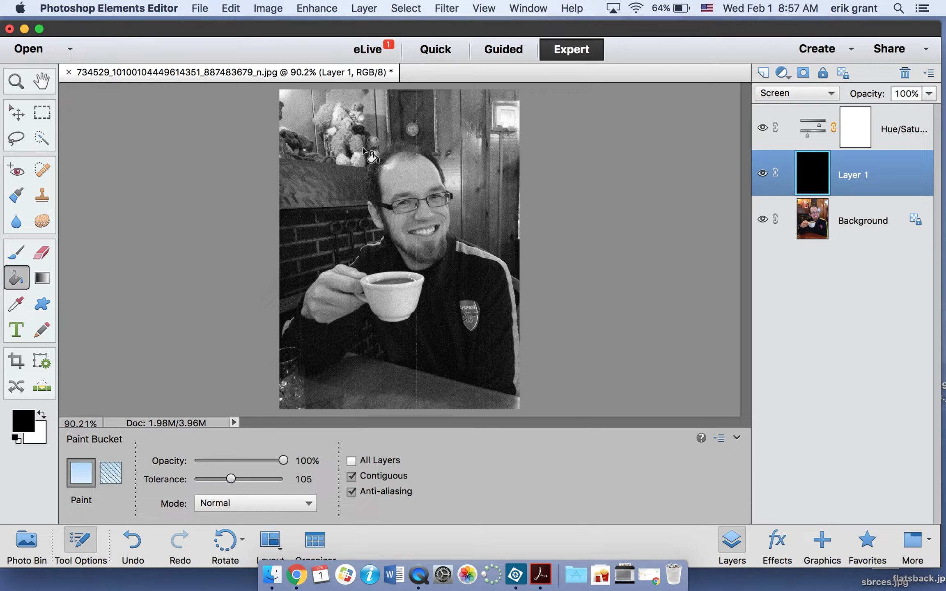
{"action": "left_click", "coordinate": [28, 49]}
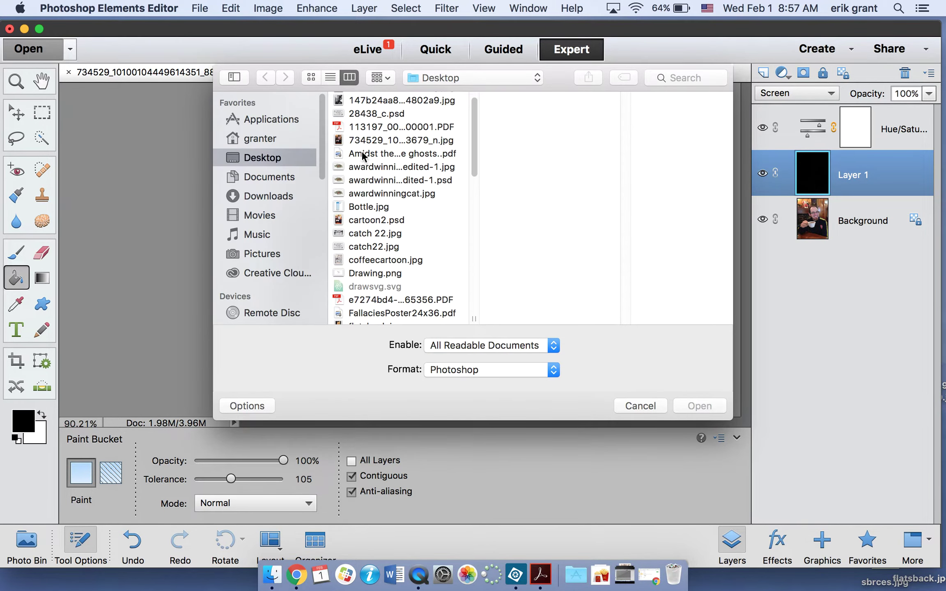
{"action": "left_click", "coordinate": [382, 99]}
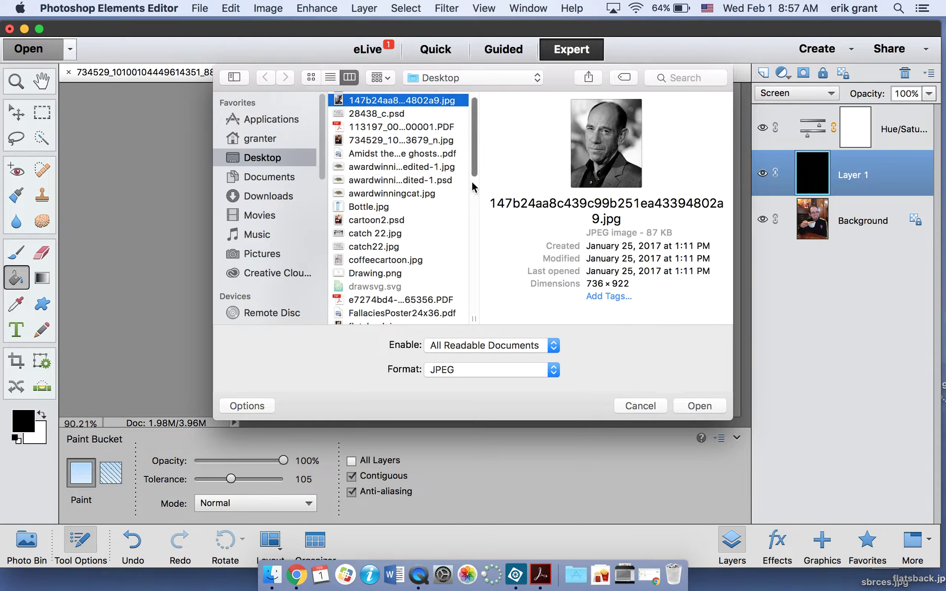
{"action": "mouse_move", "coordinate": [473, 177]}
{"action": "left_mouse_down"}
{"action": "mouse_move", "coordinate": [474, 162]}
{"action": "mouse_move", "coordinate": [472, 217]}
{"action": "left_mouse_up"}
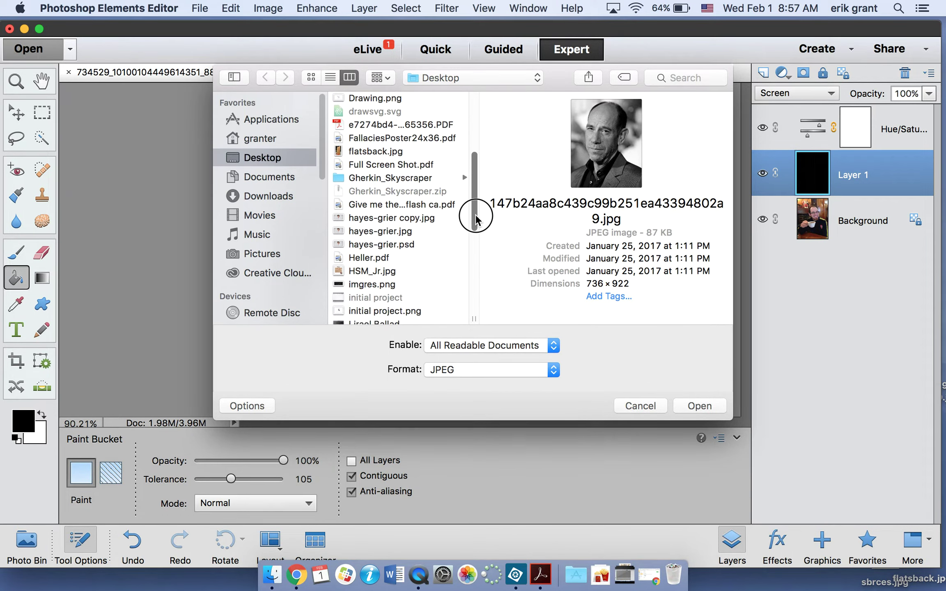
{"action": "mouse_move", "coordinate": [473, 176]}
{"action": "left_mouse_down"}
{"action": "mouse_move", "coordinate": [469, 264]}
{"action": "mouse_move", "coordinate": [469, 205]}
{"action": "mouse_move", "coordinate": [443, 105]}
{"action": "mouse_move", "coordinate": [453, 89]}
{"action": "left_mouse_up"}
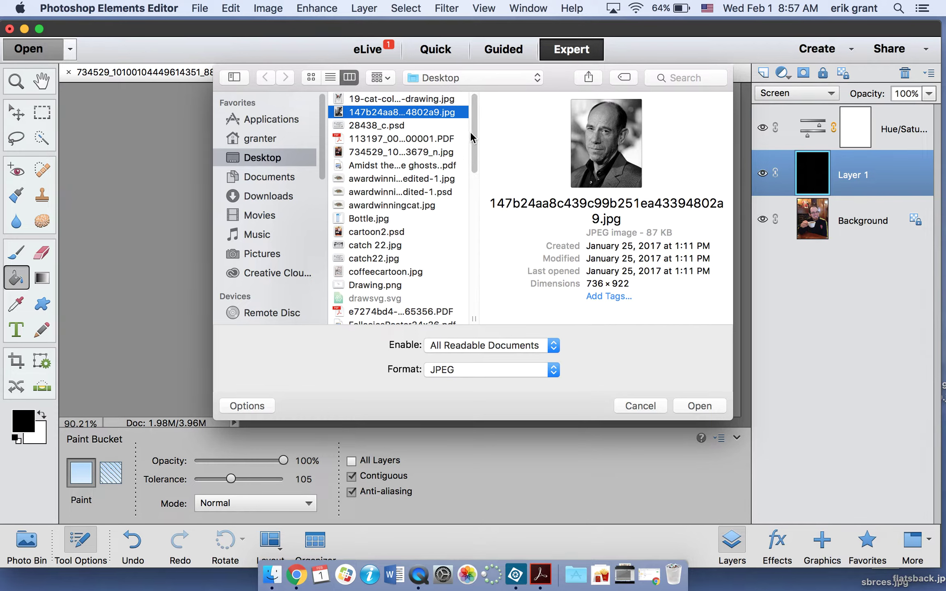
{"action": "left_click_drag", "start_coordinate": [472, 138], "coordinate": [475, 242]}
{"action": "left_click", "coordinate": [392, 196]}
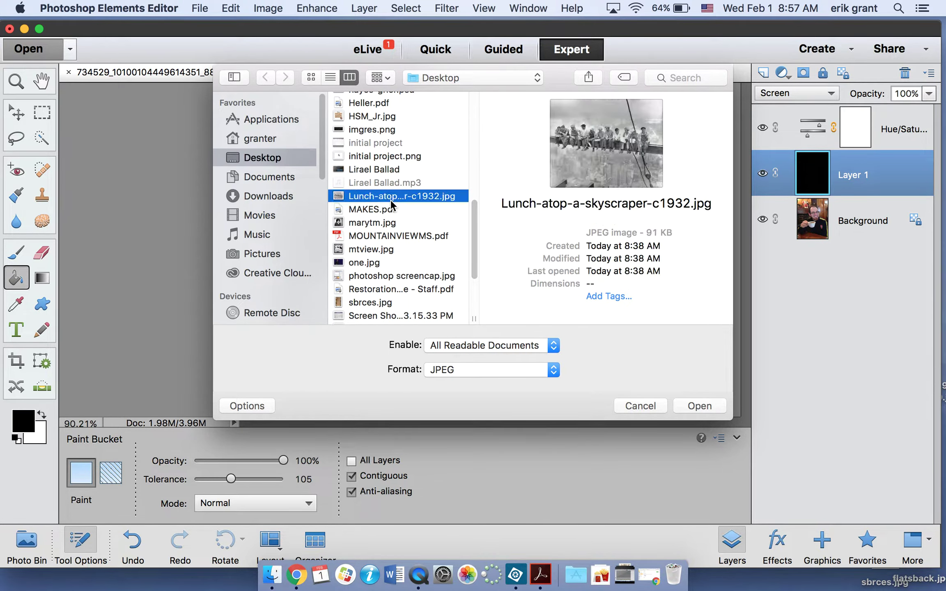
{"action": "left_click", "coordinate": [710, 406]}
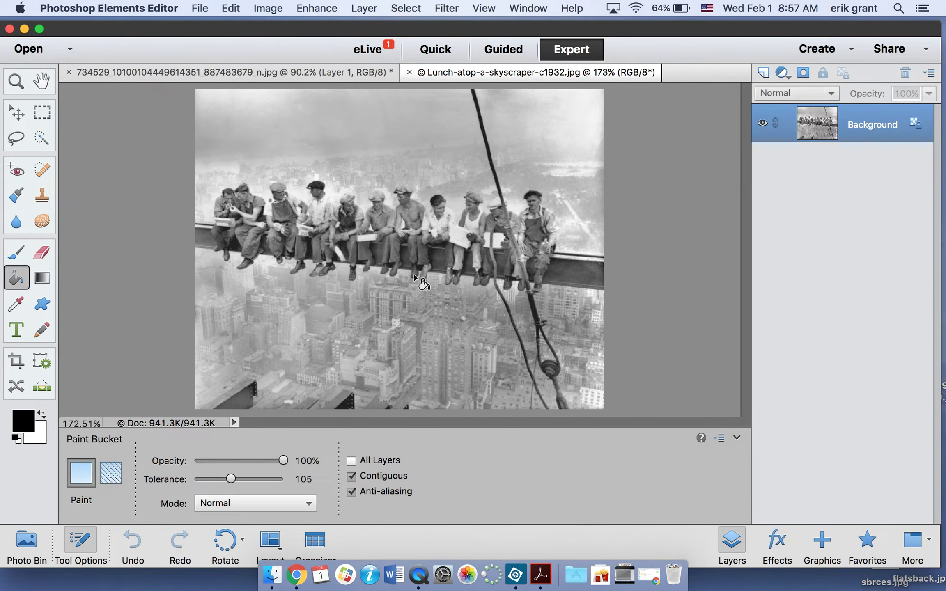
{"action": "left_click", "coordinate": [319, 68]}
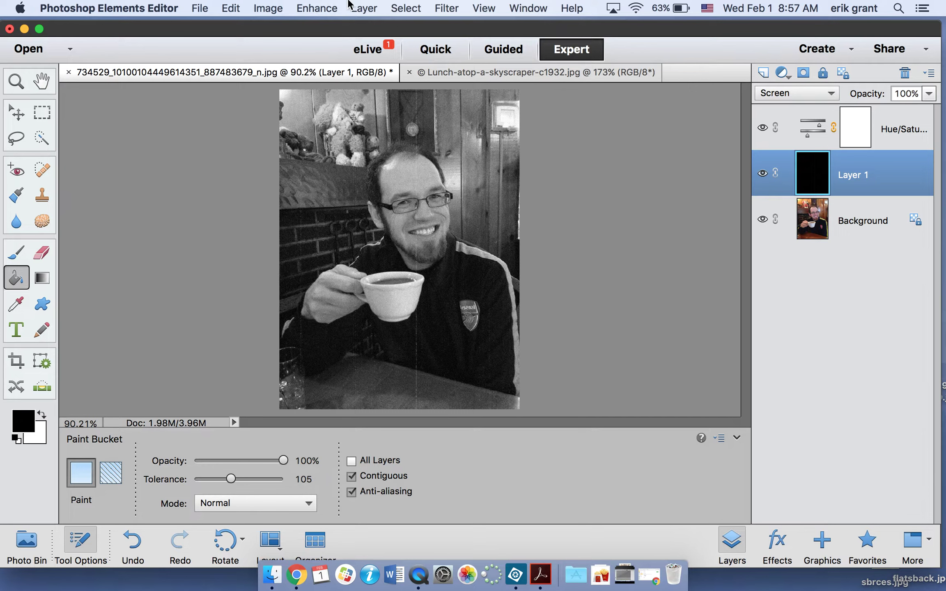
- Merge Layer 1 down and save the portrait as JPEG OldMrGrant.jpg on the Desktop
{"action": "left_click", "coordinate": [360, 7]}
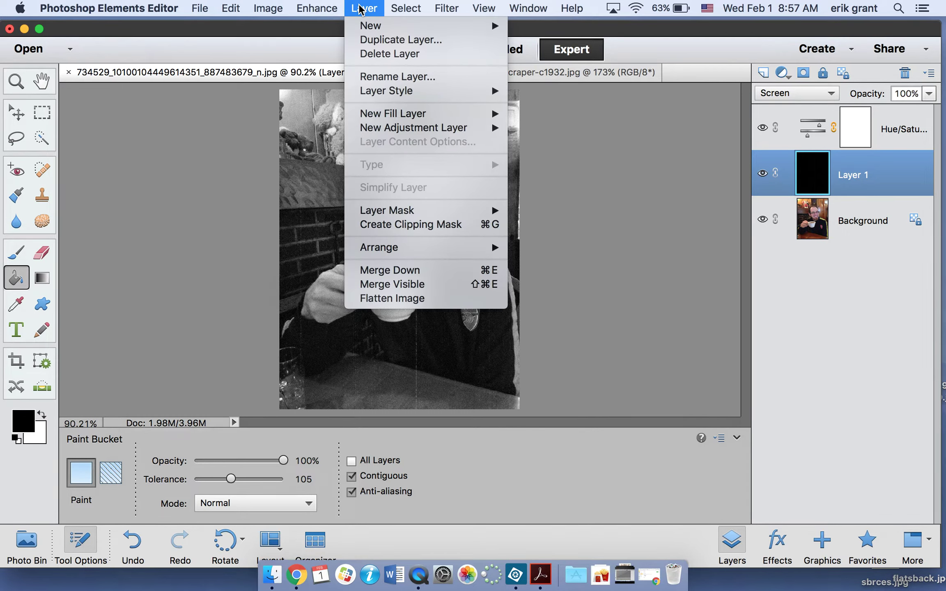
{"action": "left_click", "coordinate": [429, 274]}
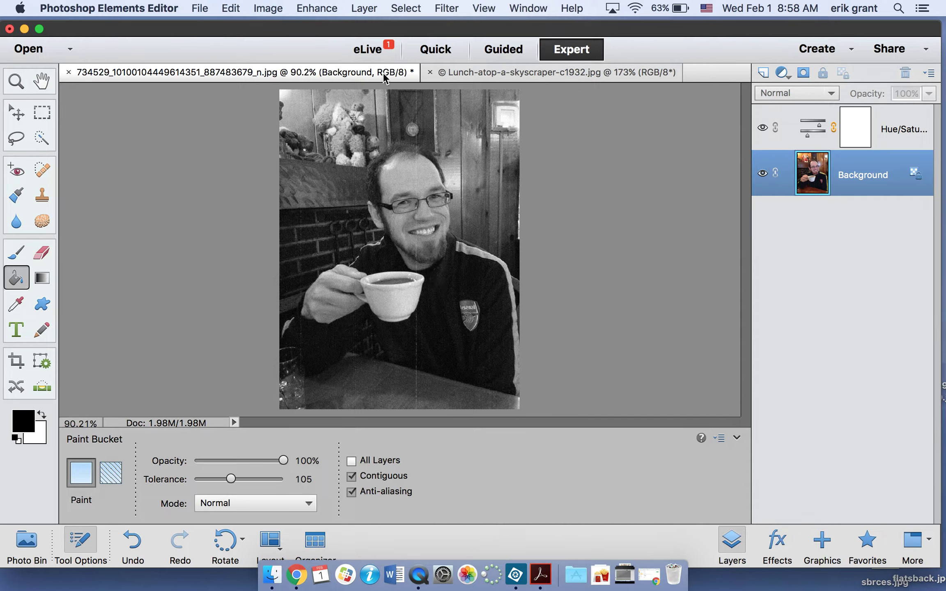
{"action": "left_click", "coordinate": [189, 9]}
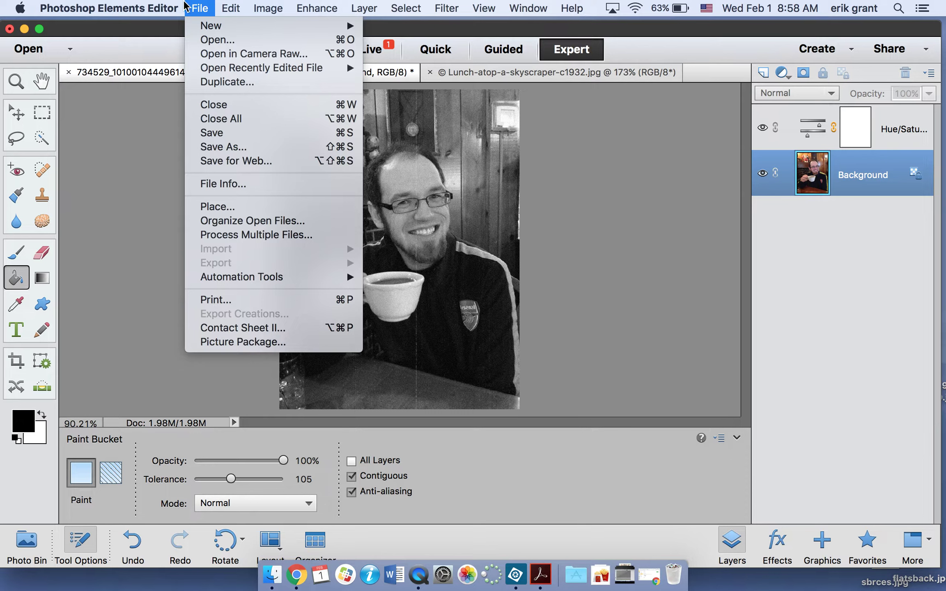
{"action": "left_click", "coordinate": [235, 147]}
{"action": "left_click", "coordinate": [495, 206]}
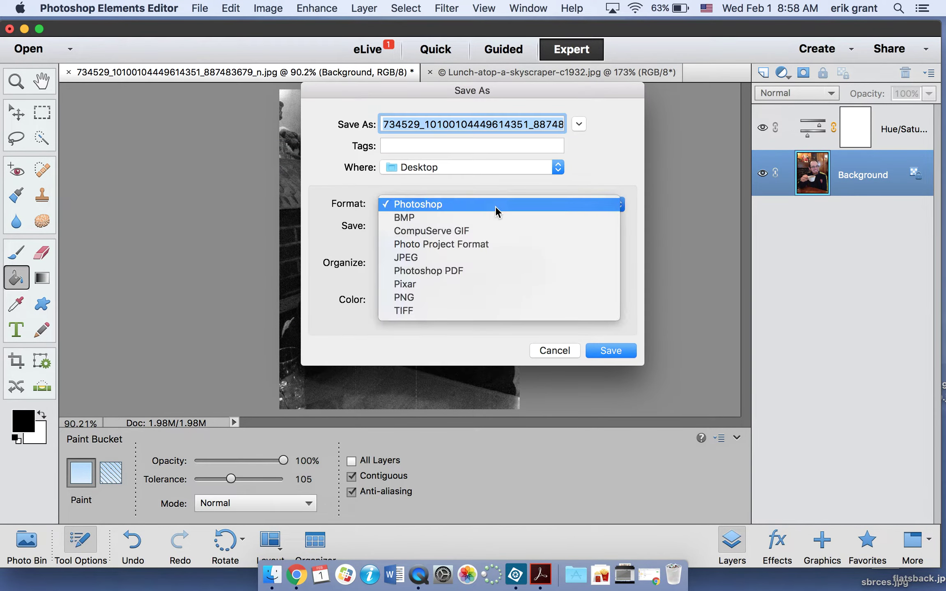
{"action": "left_click", "coordinate": [450, 258]}
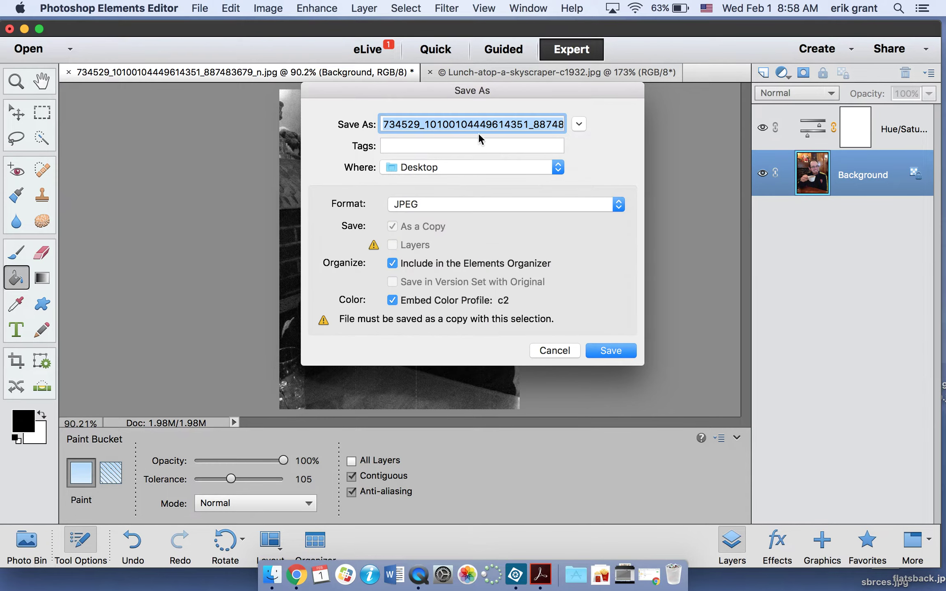
{"action": "type", "text": "Ol"}
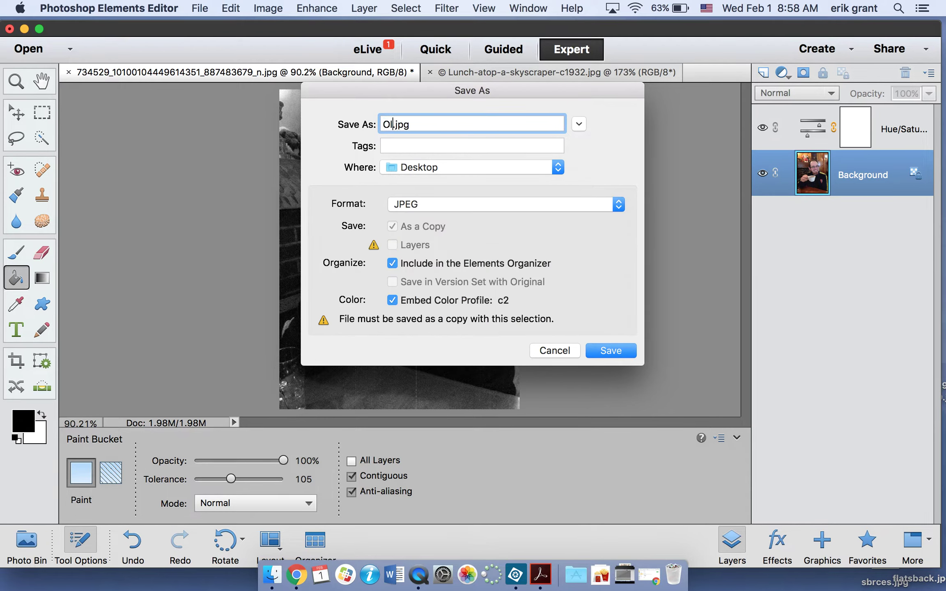
{"action": "type", "text": "dMrGrant"}
{"action": "left_click", "coordinate": [611, 351]}
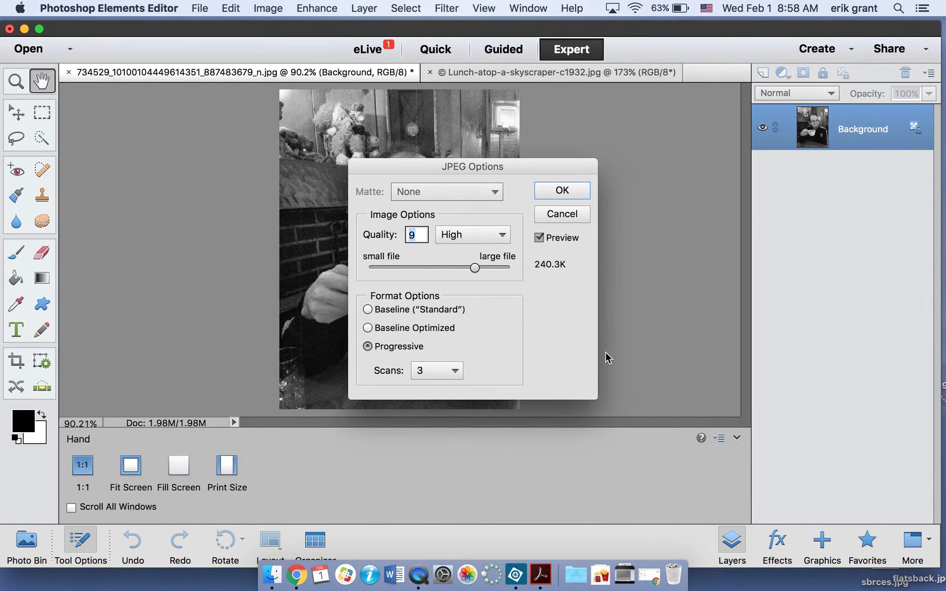
{"action": "left_click", "coordinate": [562, 190]}
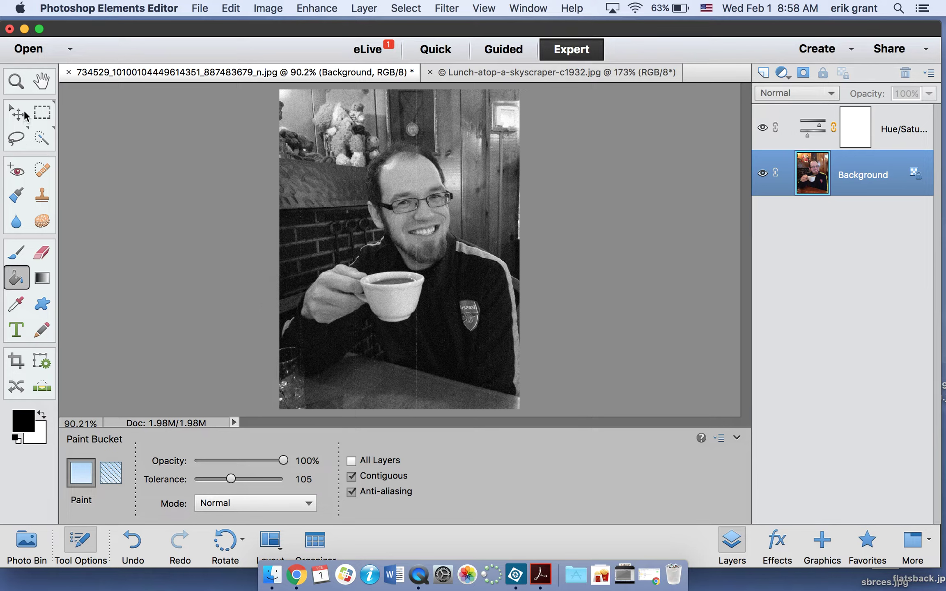
- Quick-select the man's face and head, subtracting the strip above his head and adding the glasses' arm
{"action": "left_click", "coordinate": [42, 139]}
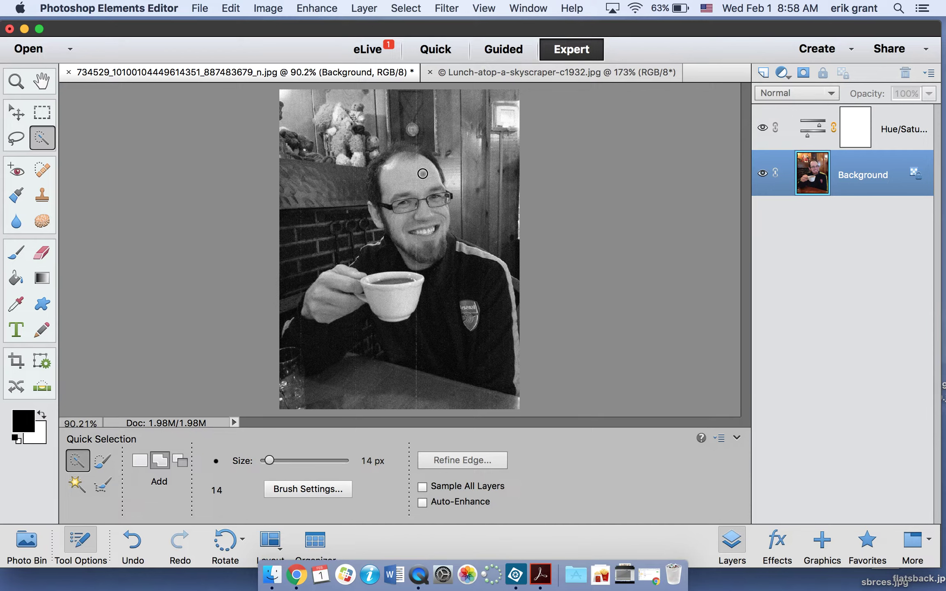
{"action": "mouse_move", "coordinate": [422, 173]}
{"action": "left_mouse_down"}
{"action": "mouse_move", "coordinate": [389, 172]}
{"action": "mouse_move", "coordinate": [392, 210]}
{"action": "mouse_move", "coordinate": [399, 234]}
{"action": "mouse_move", "coordinate": [423, 259]}
{"action": "mouse_move", "coordinate": [442, 247]}
{"action": "mouse_move", "coordinate": [409, 179]}
{"action": "mouse_move", "coordinate": [411, 154]}
{"action": "mouse_move", "coordinate": [425, 205]}
{"action": "mouse_move", "coordinate": [438, 213]}
{"action": "mouse_move", "coordinate": [424, 234]}
{"action": "mouse_move", "coordinate": [377, 219]}
{"action": "mouse_move", "coordinate": [372, 172]}
{"action": "mouse_move", "coordinate": [395, 148]}
{"action": "mouse_move", "coordinate": [430, 158]}
{"action": "left_mouse_up"}
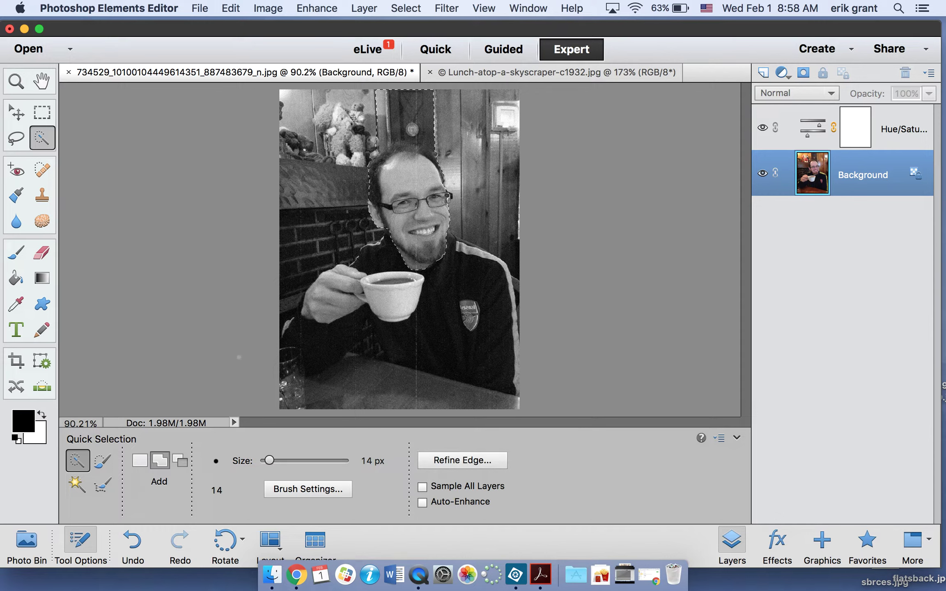
{"action": "left_click", "coordinate": [180, 460]}
{"action": "mouse_move", "coordinate": [460, 123]}
{"action": "left_mouse_down"}
{"action": "mouse_move", "coordinate": [362, 121]}
{"action": "mouse_move", "coordinate": [384, 123]}
{"action": "mouse_move", "coordinate": [378, 149]}
{"action": "mouse_move", "coordinate": [398, 135]}
{"action": "mouse_move", "coordinate": [433, 137]}
{"action": "left_mouse_up"}
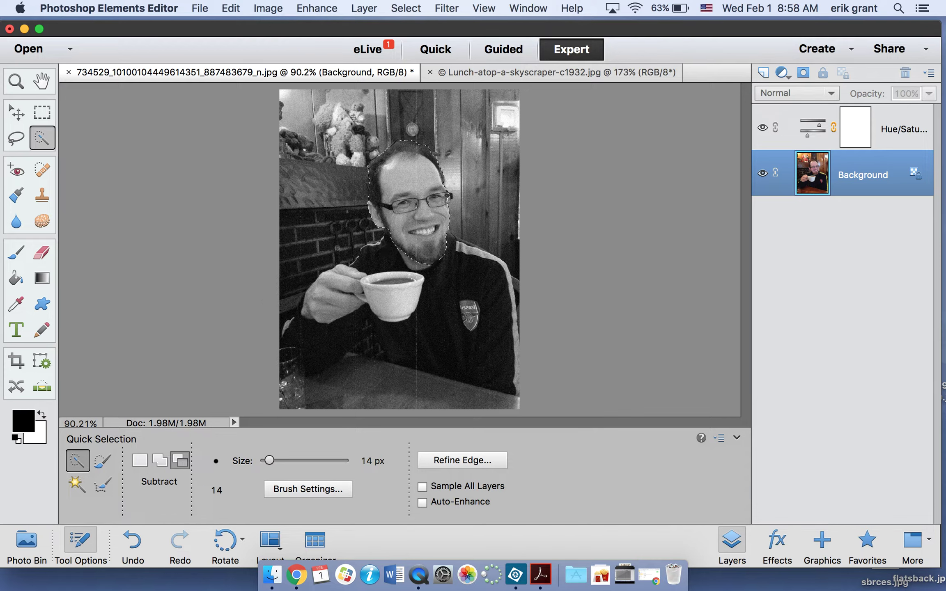
{"action": "left_click", "coordinate": [159, 460]}
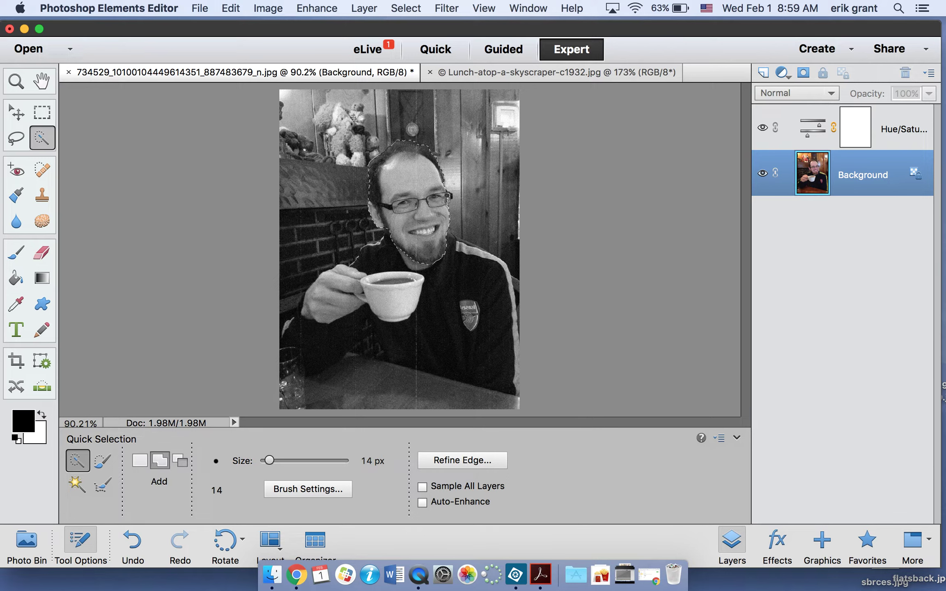
{"action": "left_click", "coordinate": [449, 197]}
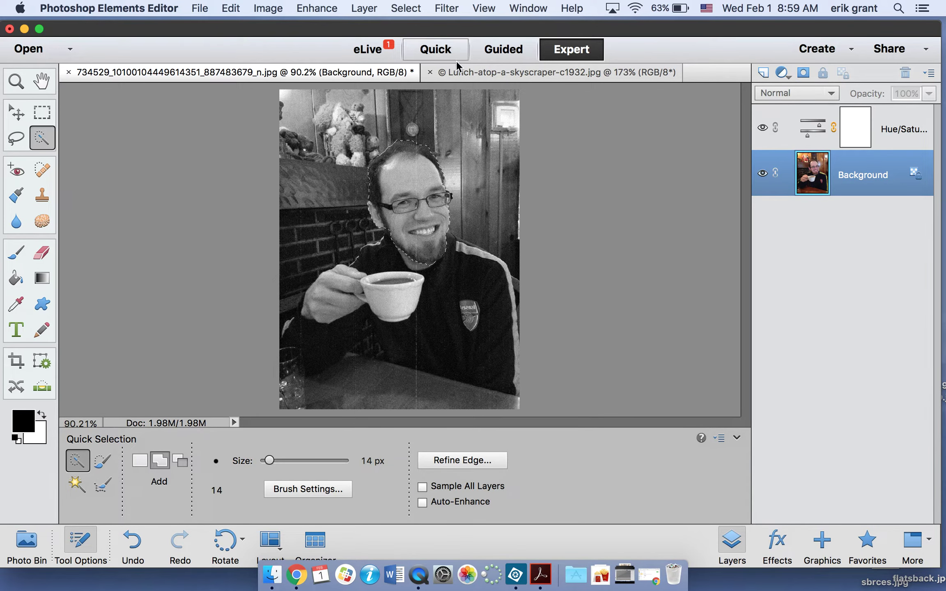
- Paste the selected face into the Lunch atop a Skyscraper photo and move it up toward the workers
{"action": "left_click", "coordinate": [462, 72]}
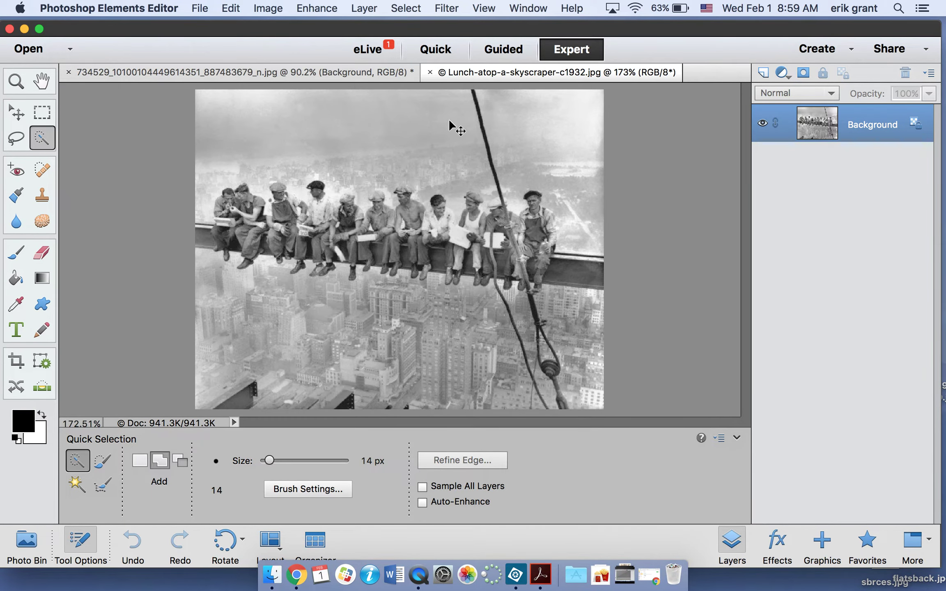
{"action": "key", "text": "super+v"}
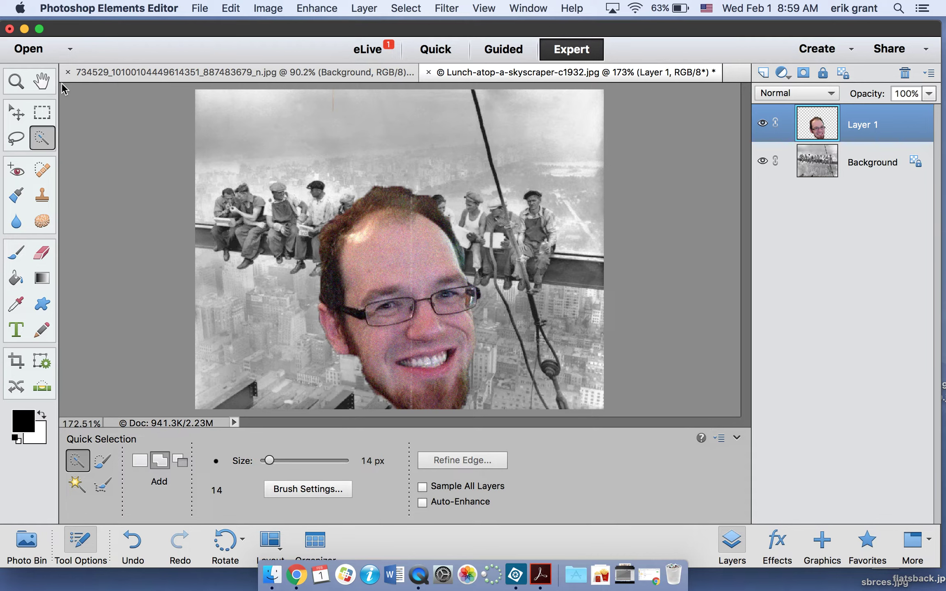
{"action": "left_click", "coordinate": [14, 115]}
{"action": "left_click_drag", "start_coordinate": [412, 281], "coordinate": [404, 220]}
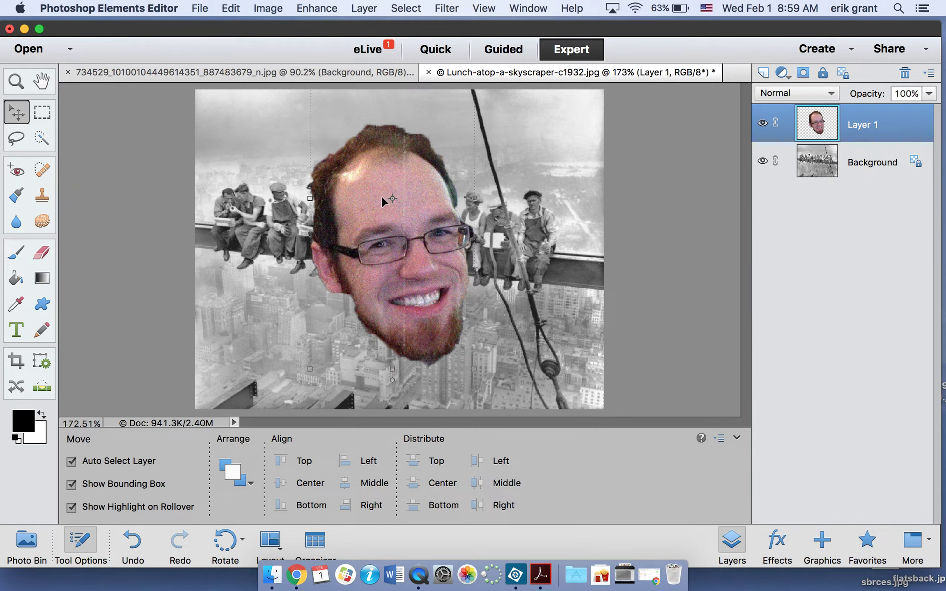
{"action": "left_click_drag", "start_coordinate": [381, 195], "coordinate": [399, 170]}
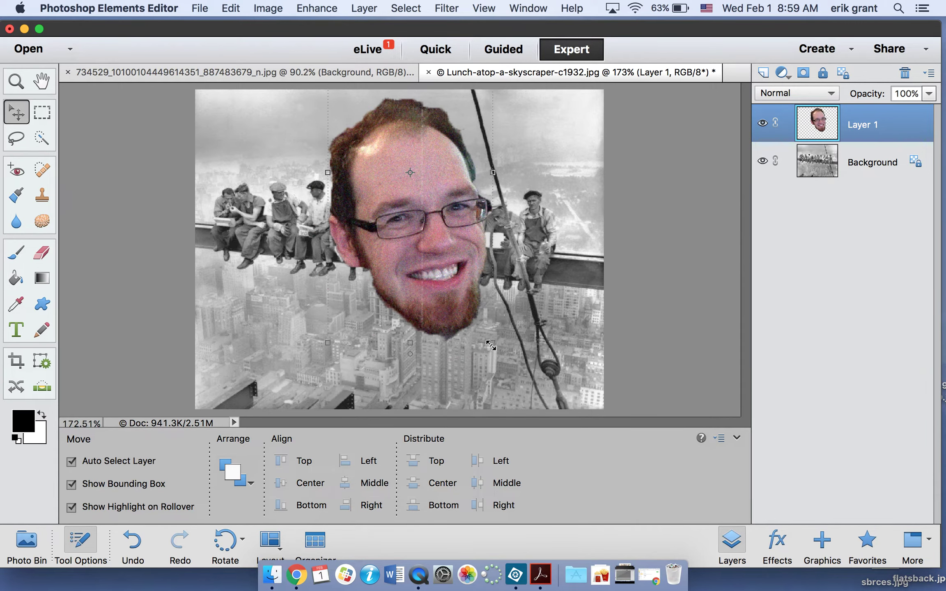
- Shrink the face to about 11%, flip it horizontally and commit it over the rightmost worker
{"action": "left_click_drag", "start_coordinate": [490, 345], "coordinate": [414, 181]}
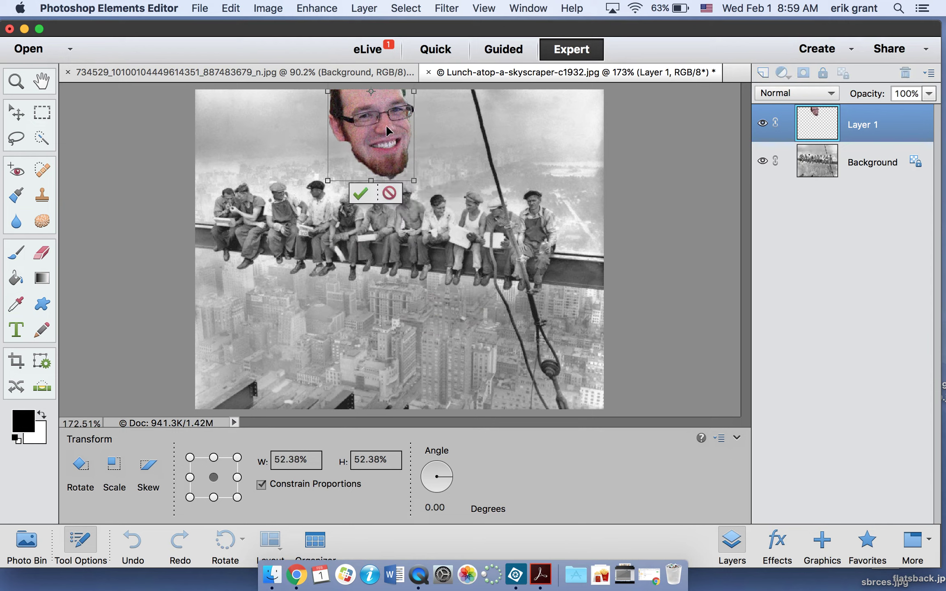
{"action": "left_click_drag", "start_coordinate": [386, 124], "coordinate": [462, 236]}
{"action": "left_click_drag", "start_coordinate": [485, 293], "coordinate": [532, 198]}
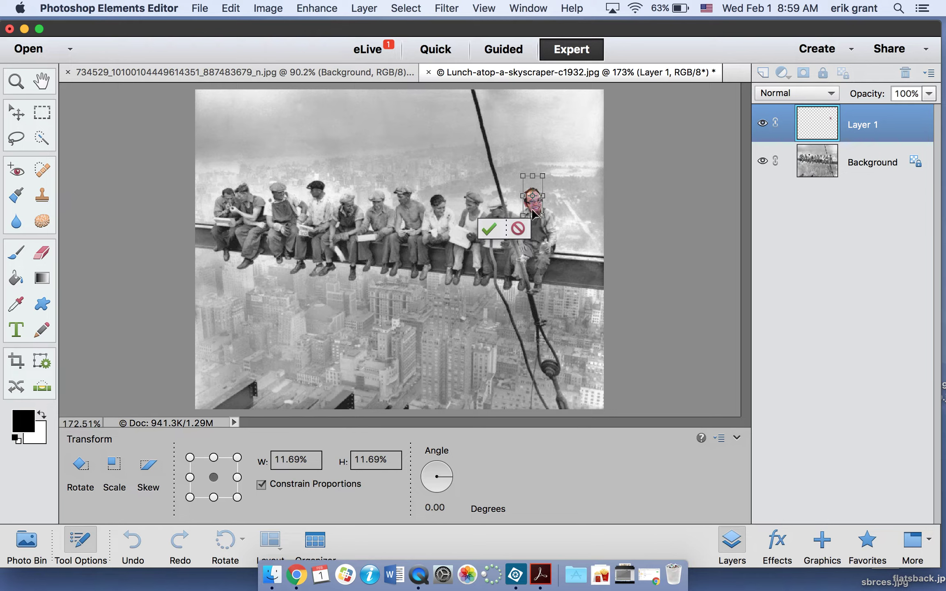
{"action": "mouse_move", "coordinate": [542, 195]}
{"action": "left_mouse_down"}
{"action": "mouse_move", "coordinate": [502, 199]}
{"action": "mouse_move", "coordinate": [535, 204]}
{"action": "mouse_move", "coordinate": [513, 170]}
{"action": "mouse_move", "coordinate": [536, 202]}
{"action": "left_mouse_up"}
{"action": "left_click", "coordinate": [495, 230]}
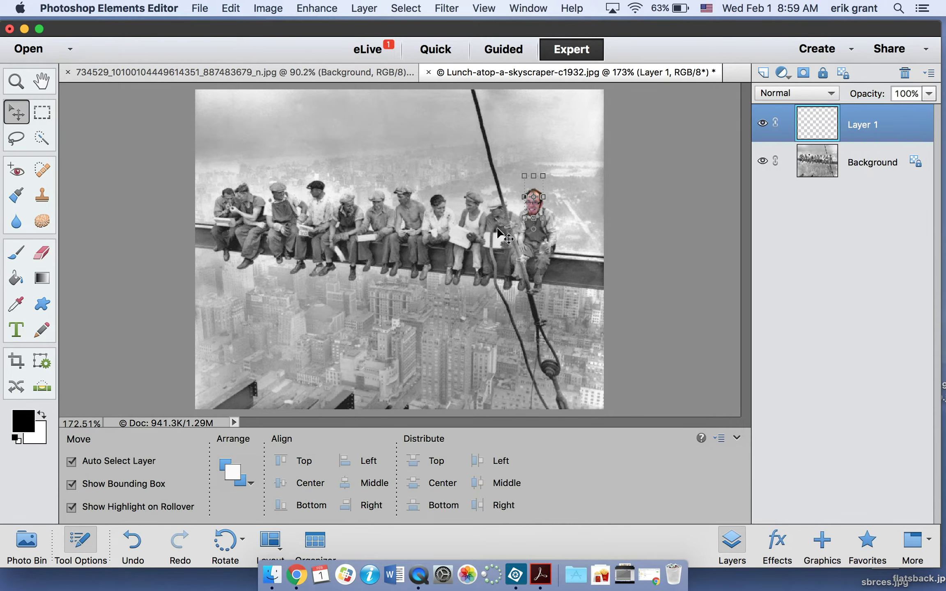
{"action": "left_click", "coordinate": [558, 223]}
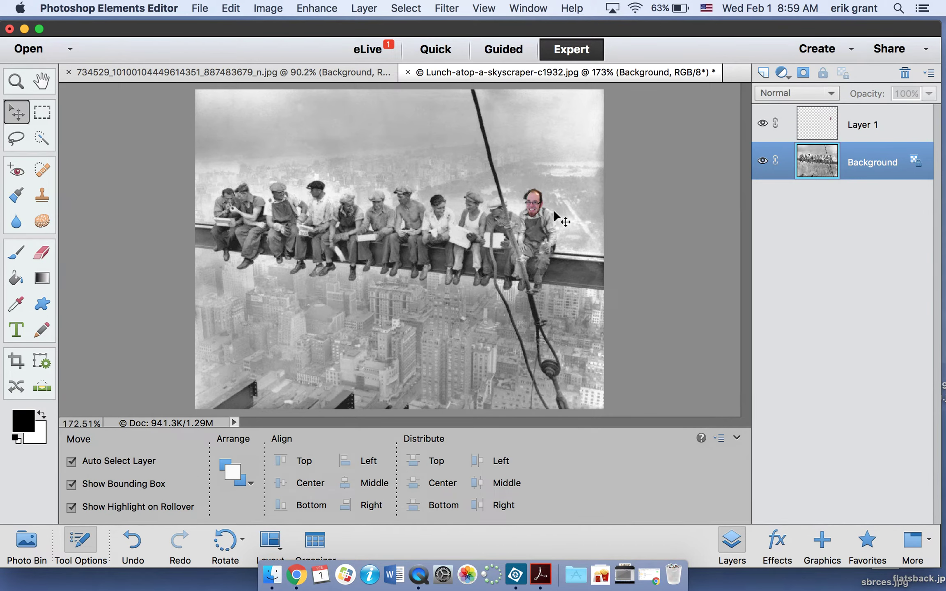
- Zoom to 400% on the workers and shift the face right to uncover the worker's head
{"action": "key", "text": "super+equal"}
{"action": "key", "text": "super+equal"}
{"action": "key", "text": "super+equal"}
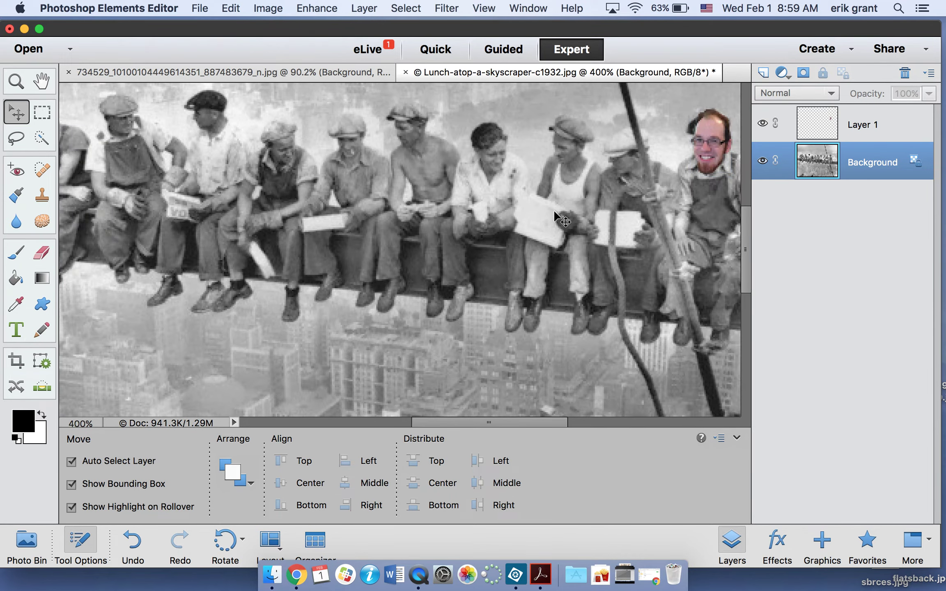
{"action": "left_click_drag", "start_coordinate": [474, 423], "coordinate": [524, 411]}
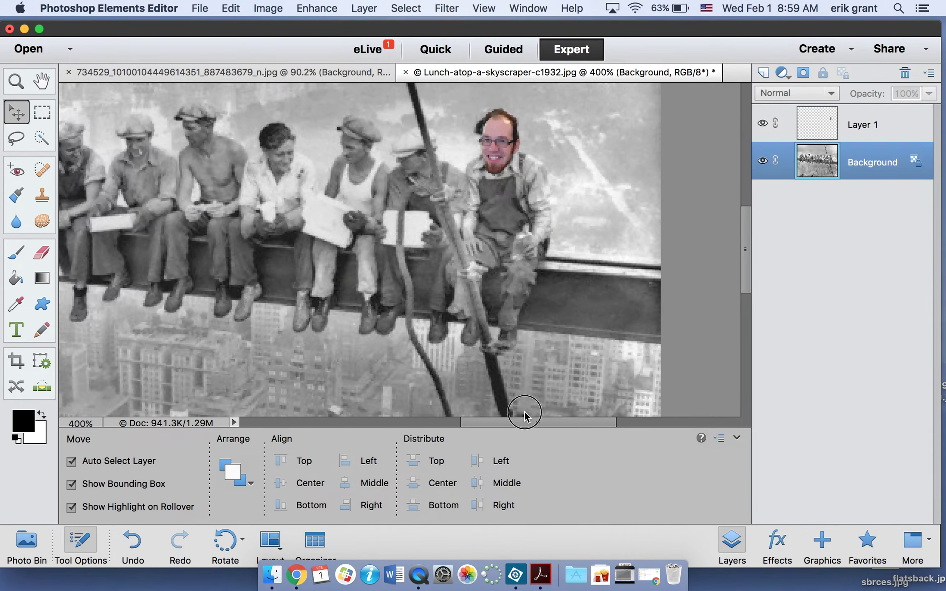
{"action": "scroll", "coordinate": [521, 158], "scroll_direction": "up", "scroll_amount": 2}
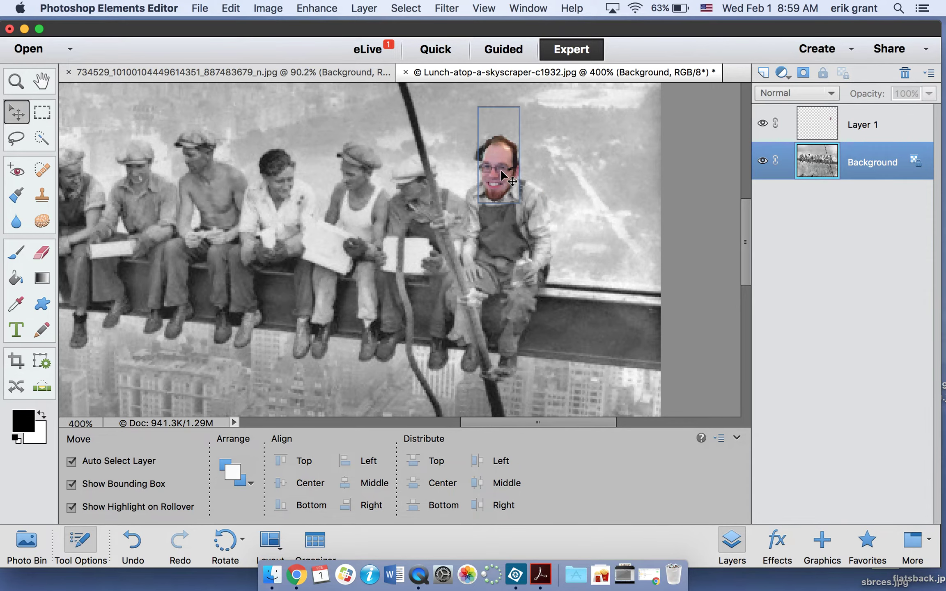
{"action": "left_click_drag", "start_coordinate": [500, 168], "coordinate": [557, 176]}
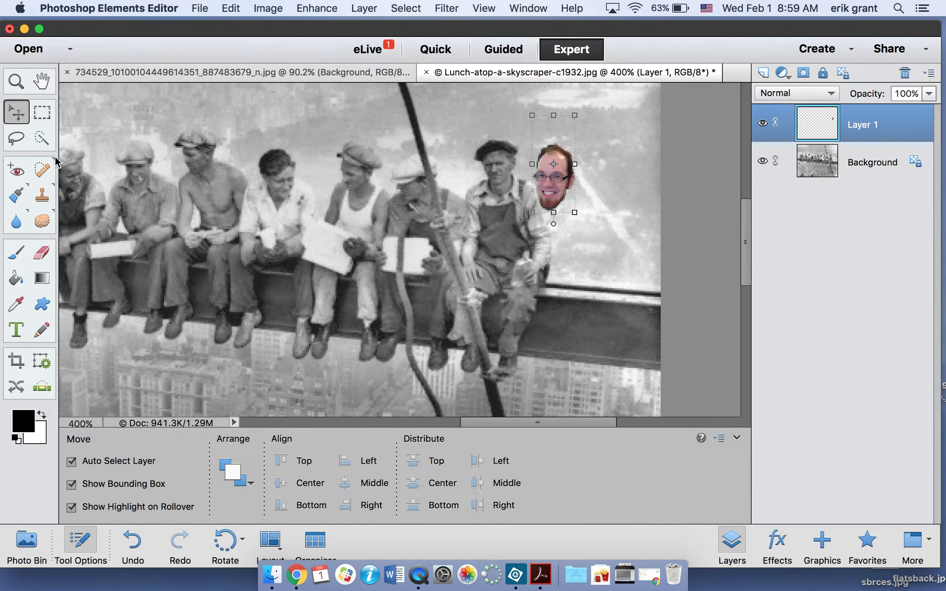
- With a 6 px Quick Selection brush on Background, select the worker's dark cap and paste it as Layer 2
{"action": "left_click", "coordinate": [42, 138]}
{"action": "left_click", "coordinate": [857, 164]}
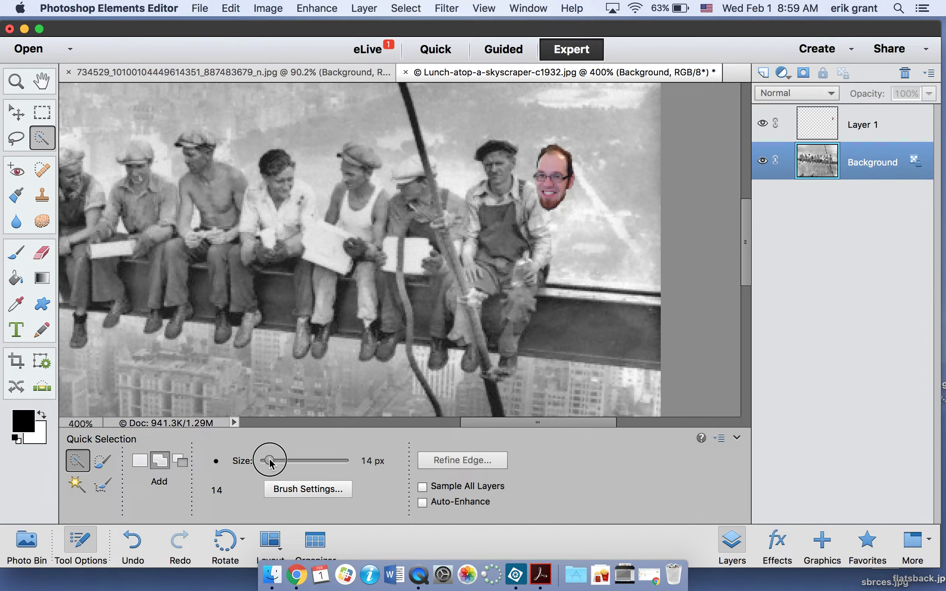
{"action": "left_click_drag", "start_coordinate": [265, 459], "coordinate": [262, 460]}
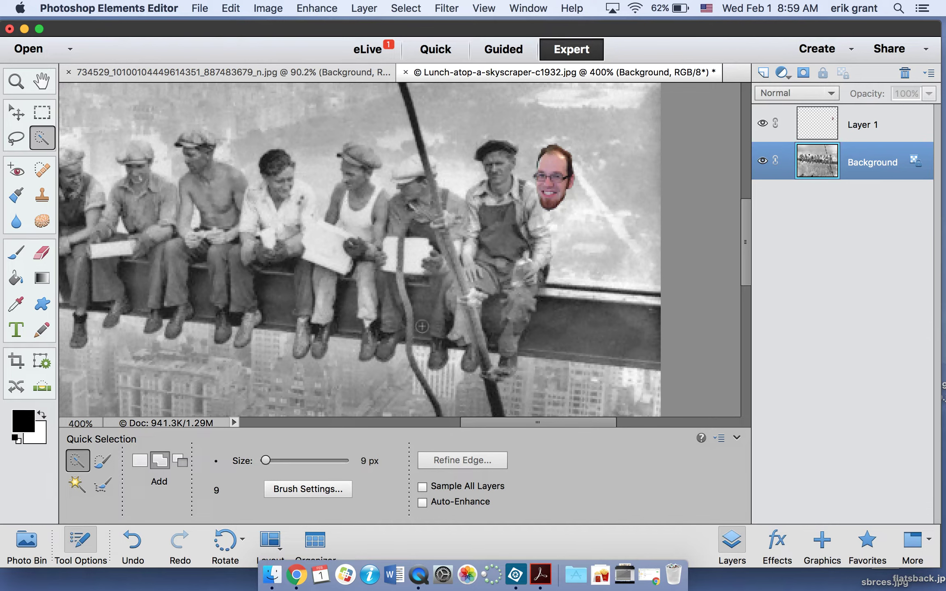
{"action": "mouse_move", "coordinate": [264, 463]}
{"action": "left_mouse_down"}
{"action": "mouse_move", "coordinate": [270, 467]}
{"action": "mouse_move", "coordinate": [267, 453]}
{"action": "left_mouse_up"}
{"action": "mouse_move", "coordinate": [511, 153]}
{"action": "left_mouse_down"}
{"action": "mouse_move", "coordinate": [480, 149]}
{"action": "mouse_move", "coordinate": [507, 152]}
{"action": "left_mouse_up"}
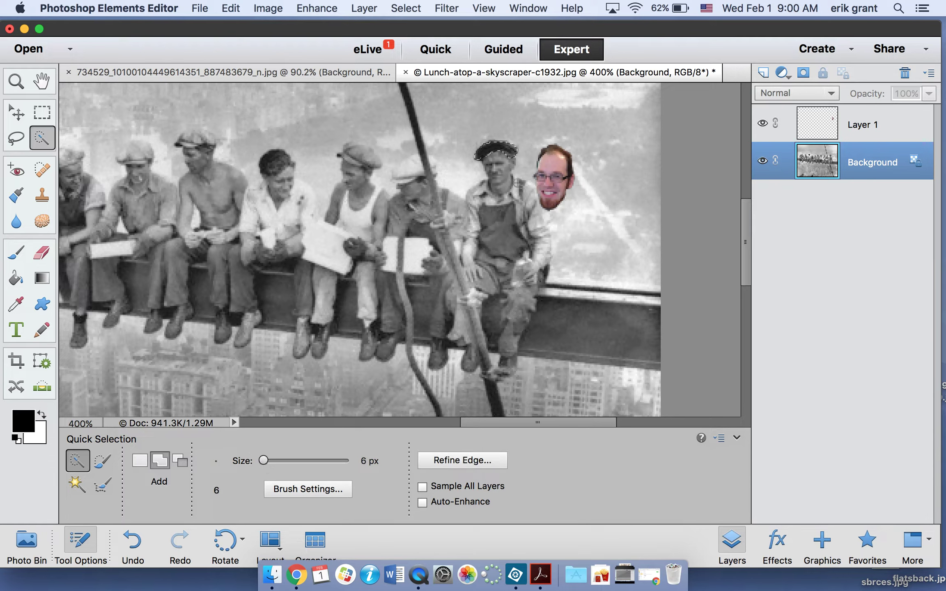
{"action": "key", "text": "super+c"}
{"action": "key", "text": "super+v"}
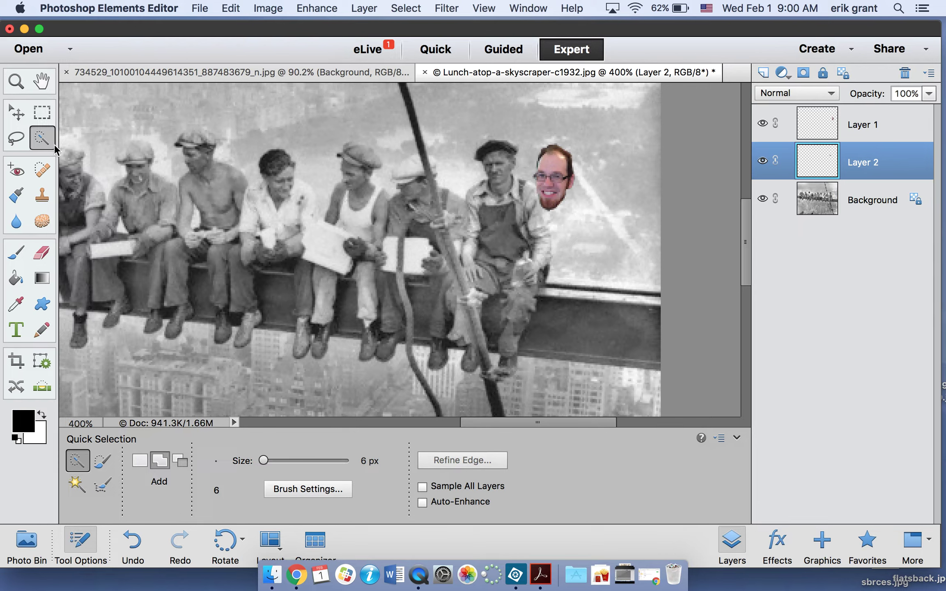
{"action": "left_click", "coordinate": [16, 113]}
- Stack the cap above the face, then place the face on the head at 87.52% scale, rotated -7.90°
{"action": "left_click_drag", "start_coordinate": [872, 154], "coordinate": [865, 117]}
{"action": "left_click_drag", "start_coordinate": [550, 173], "coordinate": [498, 171]}
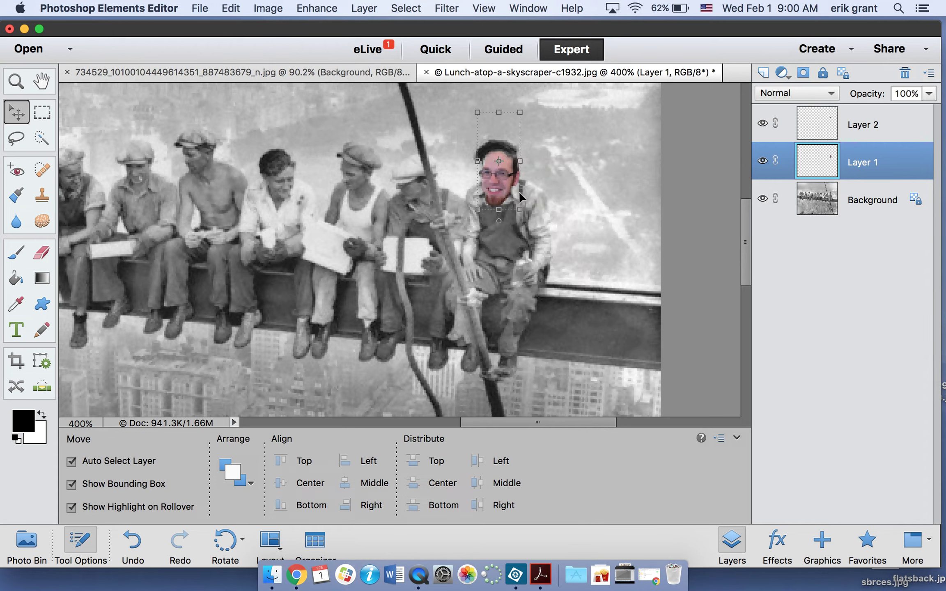
{"action": "left_click_drag", "start_coordinate": [522, 213], "coordinate": [508, 179]}
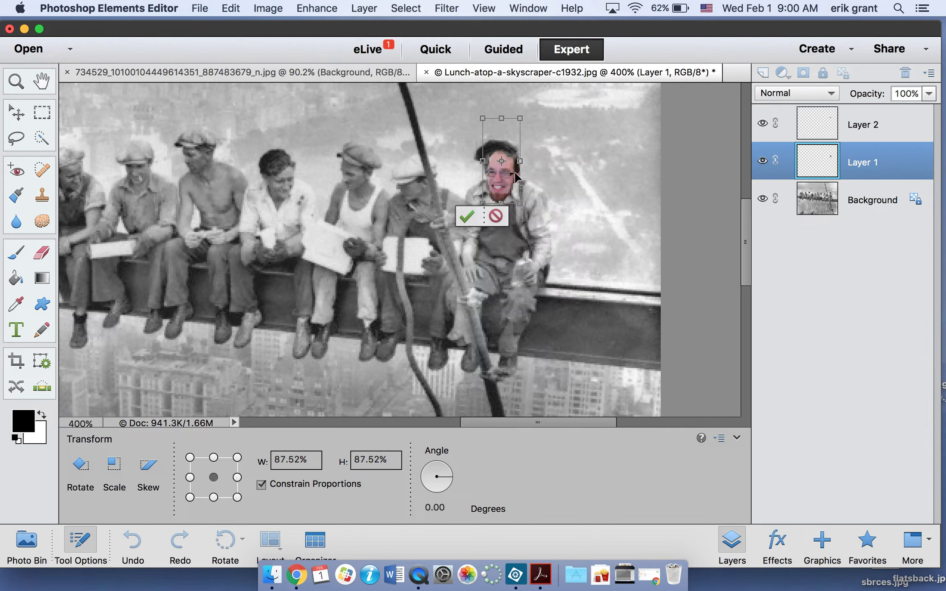
{"action": "left_click_drag", "start_coordinate": [474, 103], "coordinate": [467, 108]}
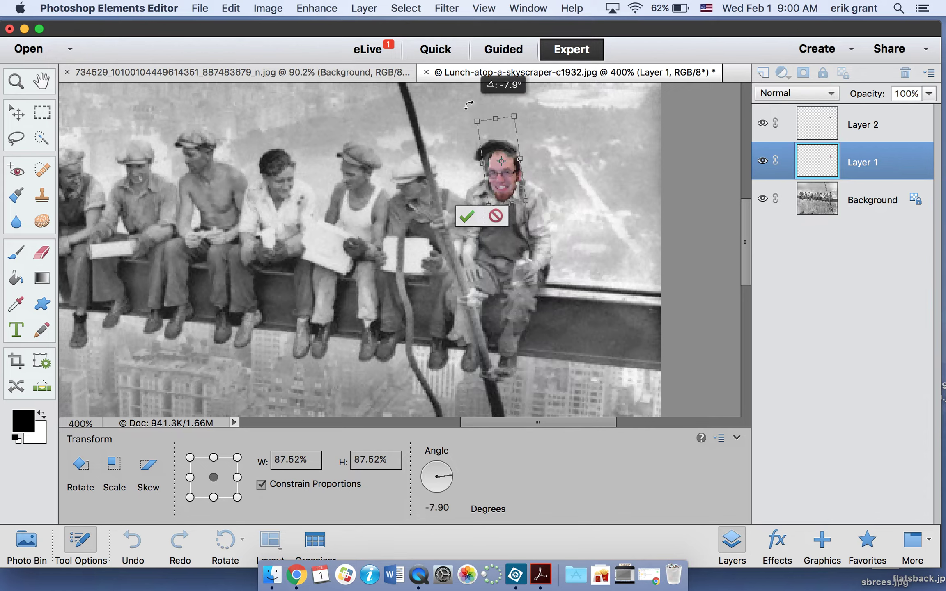
{"action": "left_click", "coordinate": [508, 172]}
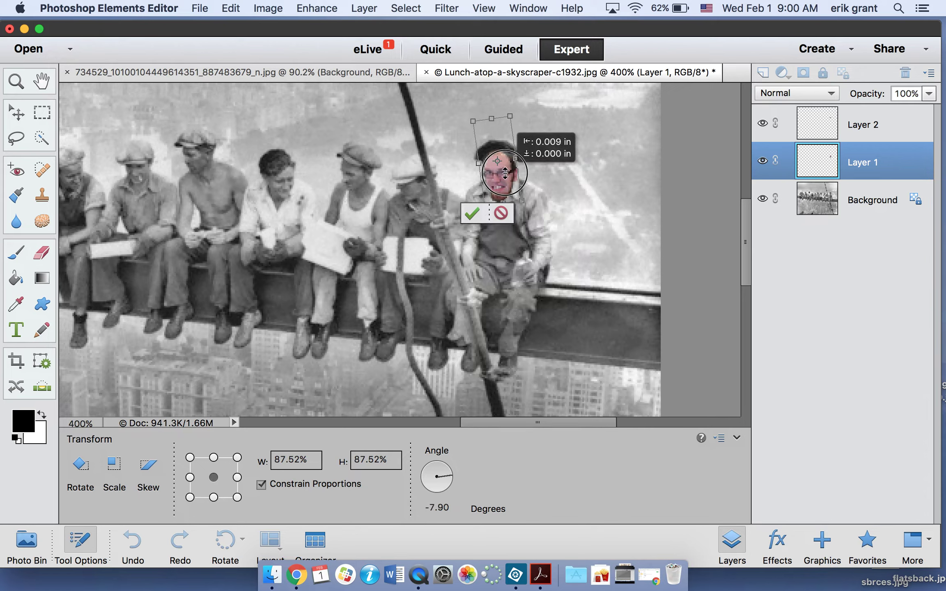
{"action": "left_click", "coordinate": [468, 211]}
- Reselect the face layer, nudge it slightly into place and commit the adjustment
{"action": "left_click", "coordinate": [498, 149]}
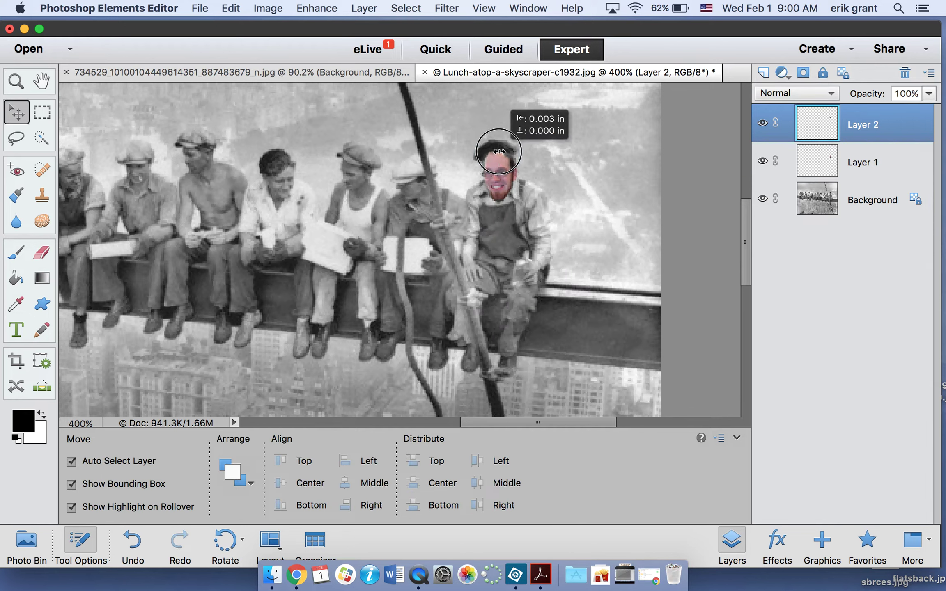
{"action": "left_click", "coordinate": [873, 129]}
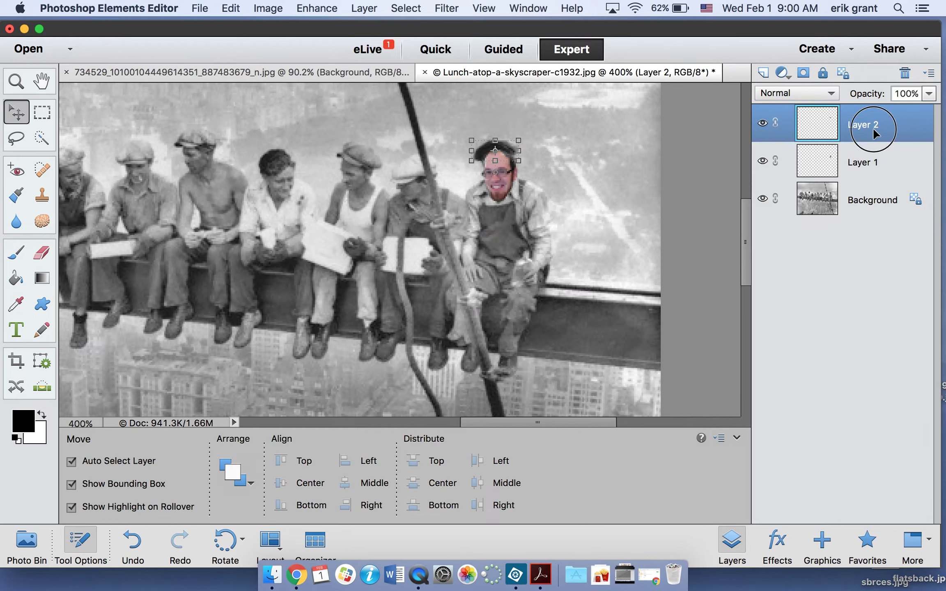
{"action": "left_click", "coordinate": [482, 154]}
{"action": "left_click", "coordinate": [627, 172]}
{"action": "left_click", "coordinate": [494, 175]}
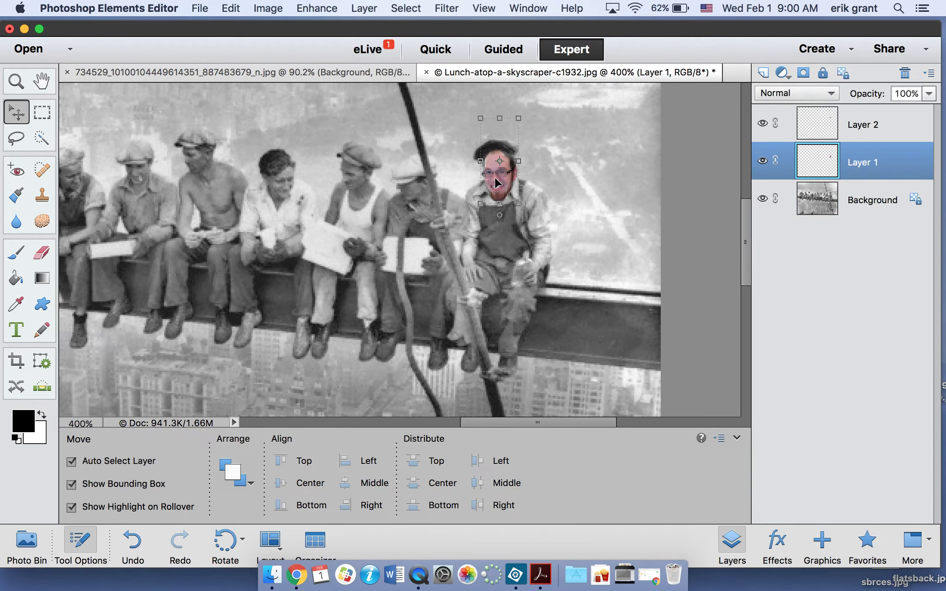
{"action": "mouse_move", "coordinate": [497, 171]}
{"action": "left_mouse_down"}
{"action": "mouse_move", "coordinate": [491, 161]}
{"action": "mouse_move", "coordinate": [499, 194]}
{"action": "mouse_move", "coordinate": [502, 172]}
{"action": "left_mouse_up"}
{"action": "left_click", "coordinate": [464, 205]}
- Move the cap down onto the face, then zoom out to view the whole photo
{"action": "left_click", "coordinate": [500, 144]}
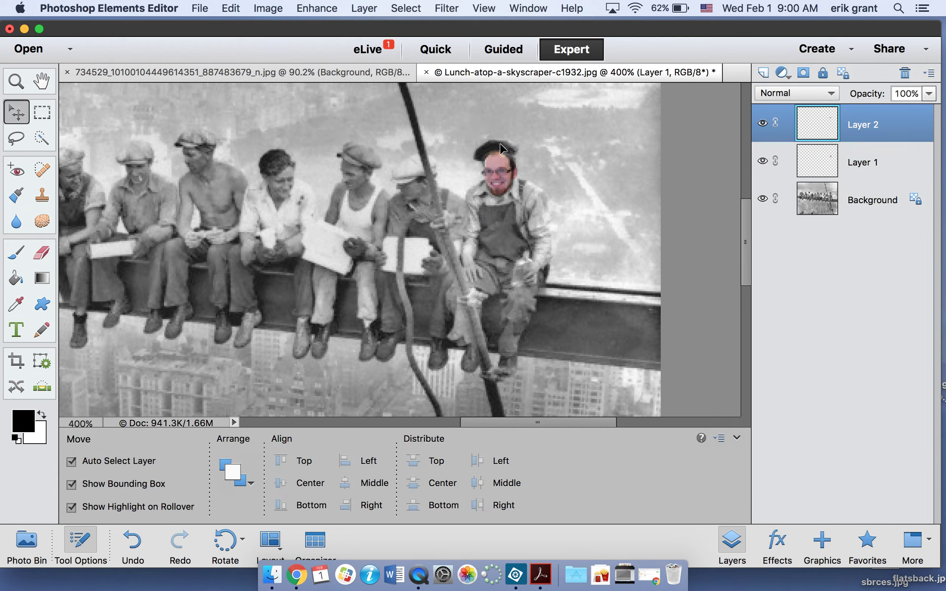
{"action": "mouse_move", "coordinate": [478, 154]}
{"action": "left_mouse_down"}
{"action": "mouse_move", "coordinate": [508, 177]}
{"action": "mouse_move", "coordinate": [481, 157]}
{"action": "left_mouse_up"}
{"action": "left_click", "coordinate": [579, 163]}
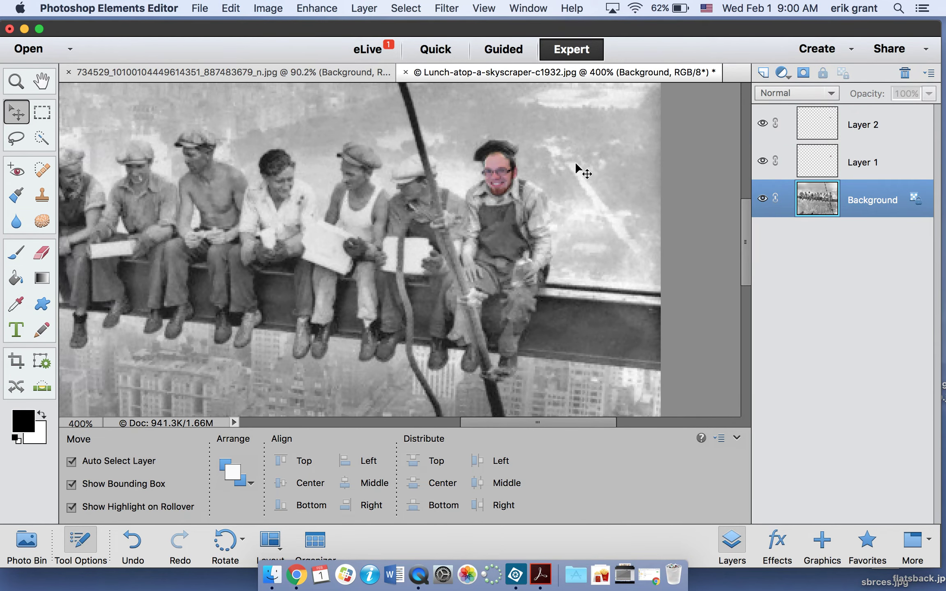
{"action": "key", "text": "super+minus"}
{"action": "key", "text": "super+minus"}
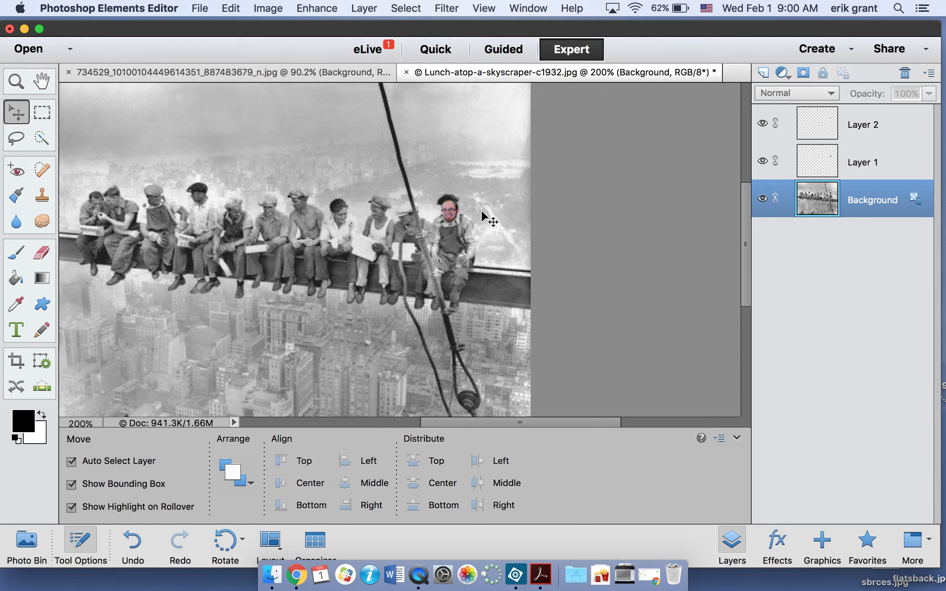
- Deselect the leftover face selection in the portrait photo with Cmd+D, then return to the skyscraper photo
{"action": "left_click", "coordinate": [448, 208]}
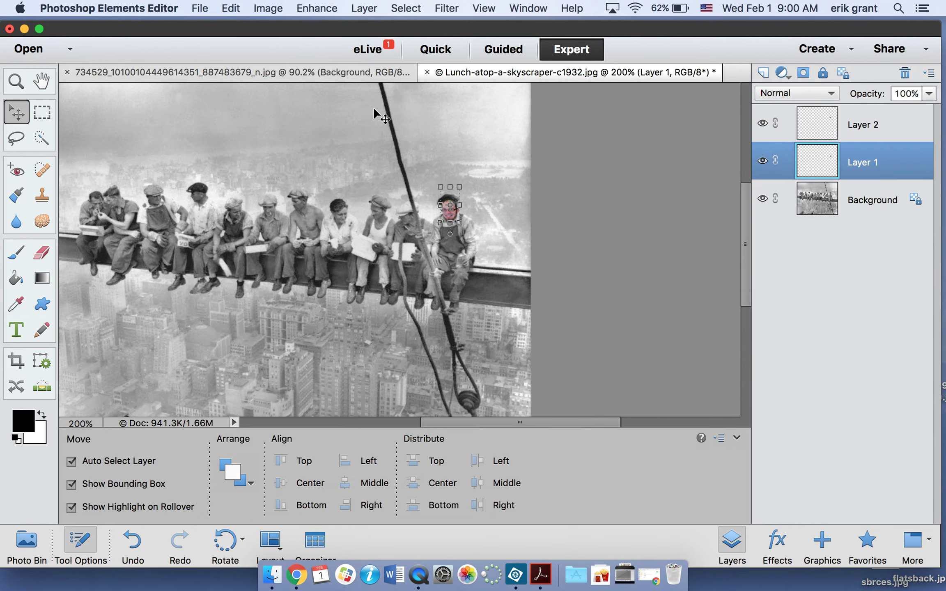
{"action": "left_click", "coordinate": [369, 73]}
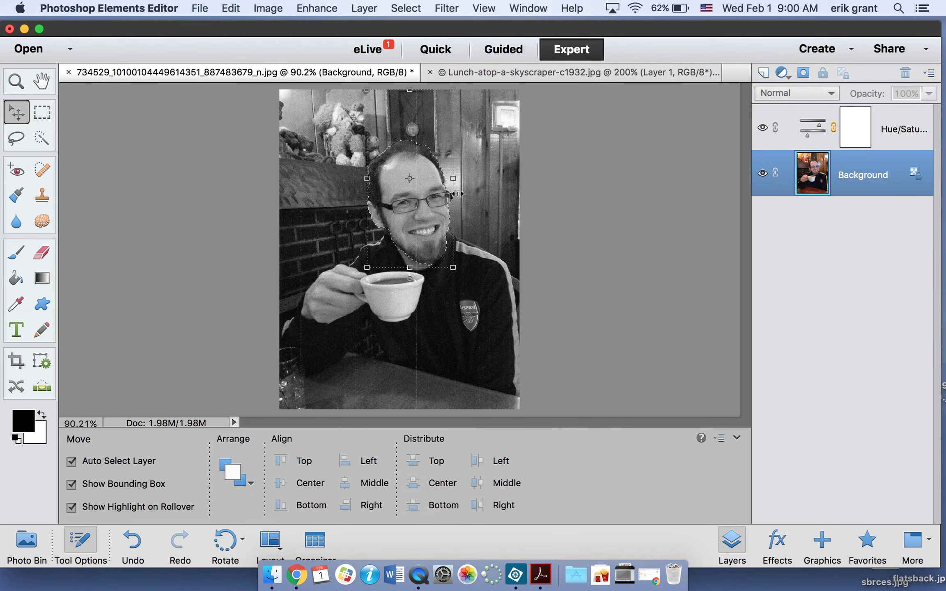
{"action": "key", "text": "super+d"}
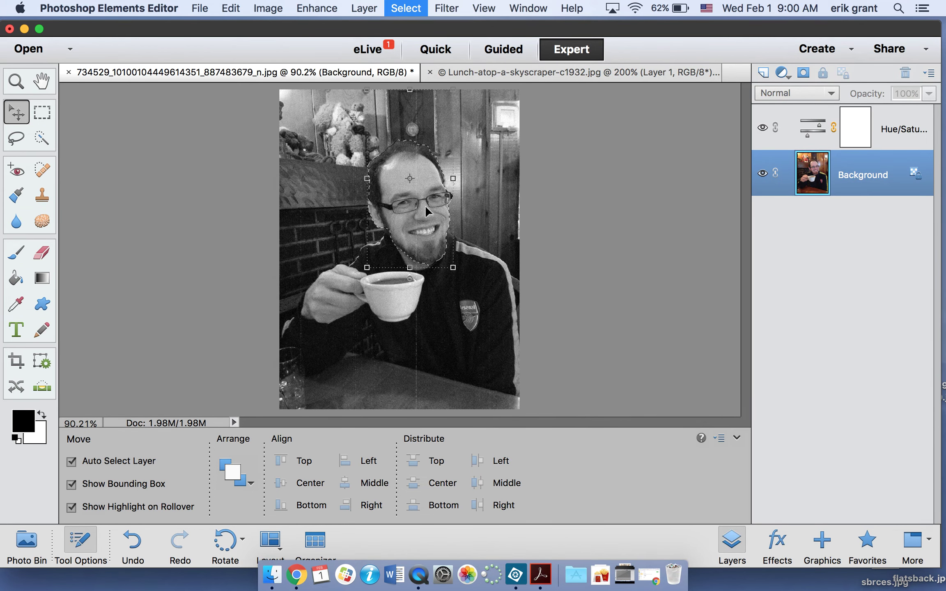
{"action": "left_click", "coordinate": [899, 140]}
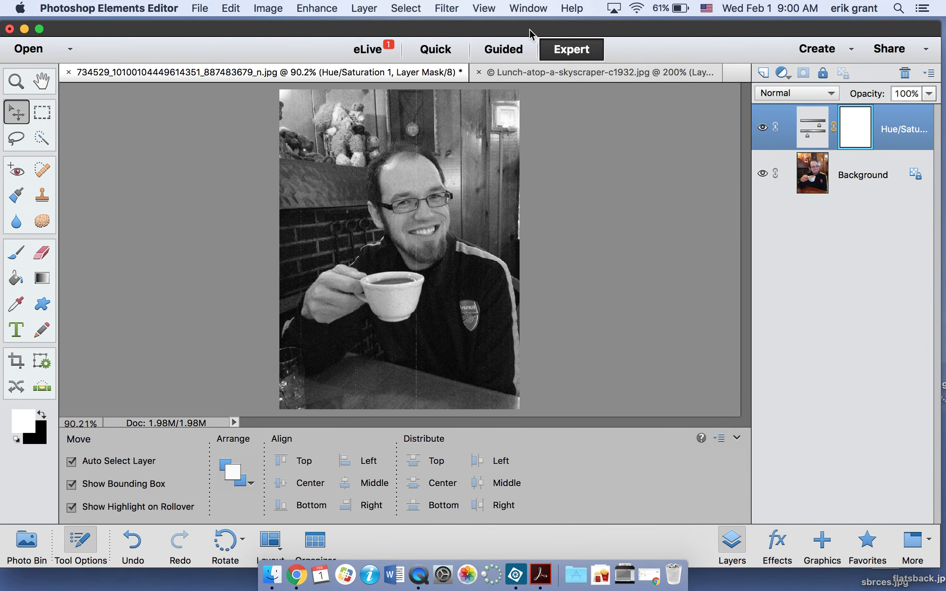
{"action": "left_click", "coordinate": [543, 74]}
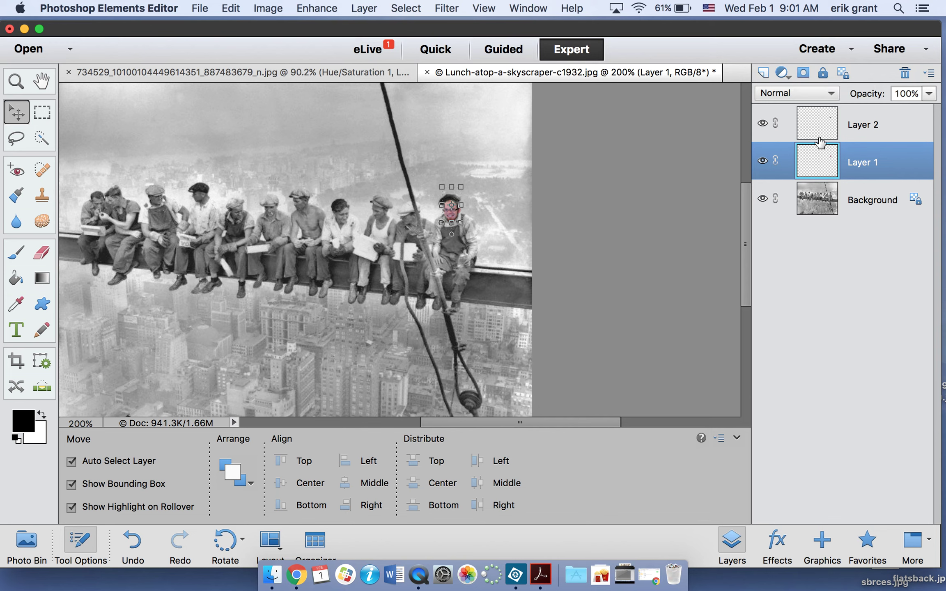
- Add a Hue/Saturation adjustment layer clipped to Layer 1 with Saturation -100, then reselect Background
{"action": "left_click", "coordinate": [389, 7]}
{"action": "mouse_move", "coordinate": [363, 8]}
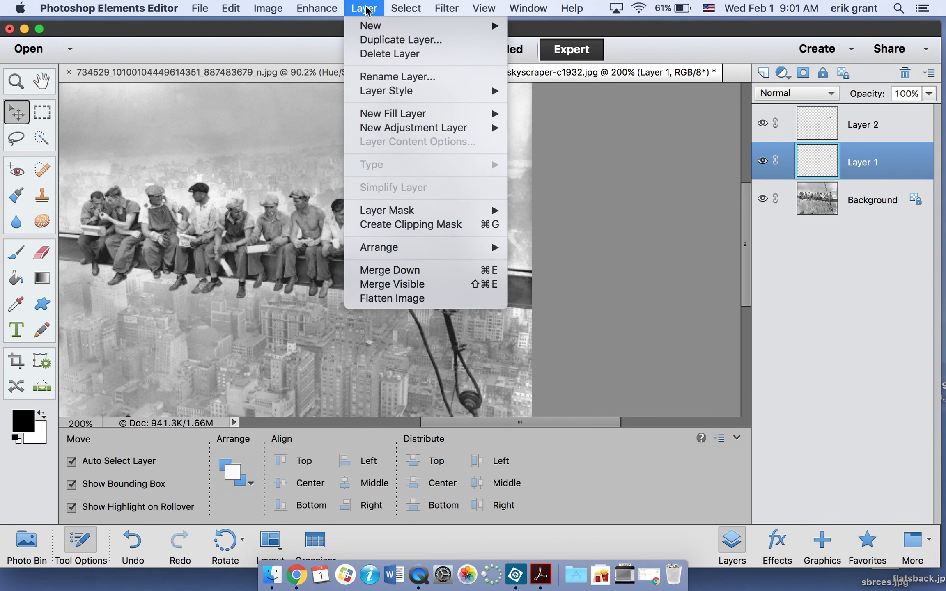
{"action": "mouse_move", "coordinate": [422, 129]}
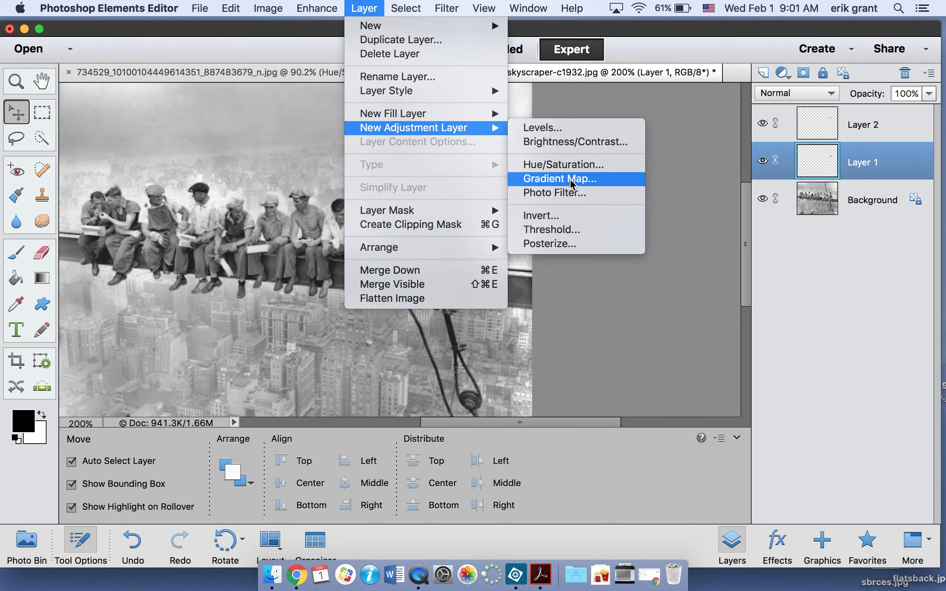
{"action": "left_click", "coordinate": [564, 166]}
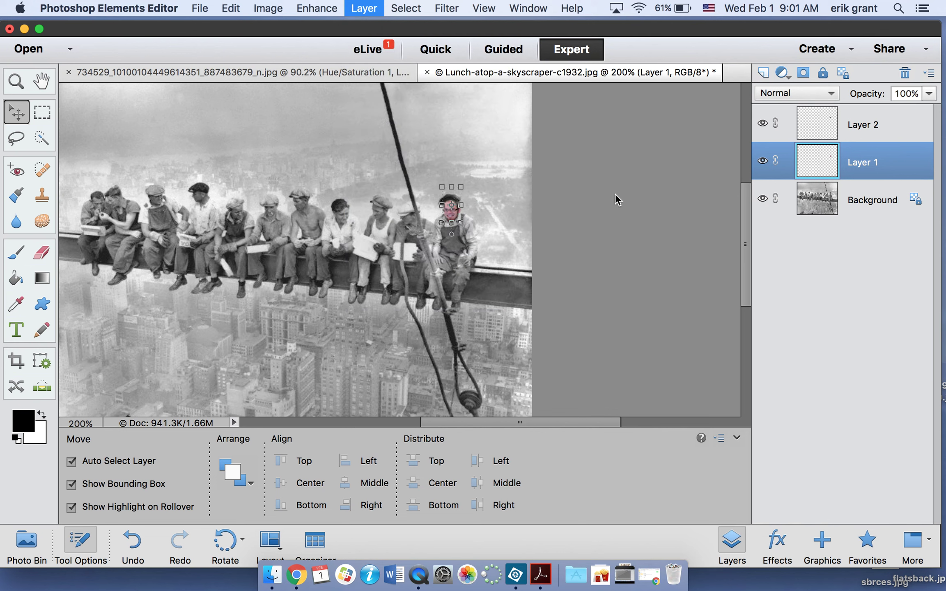
{"action": "left_click", "coordinate": [749, 339]}
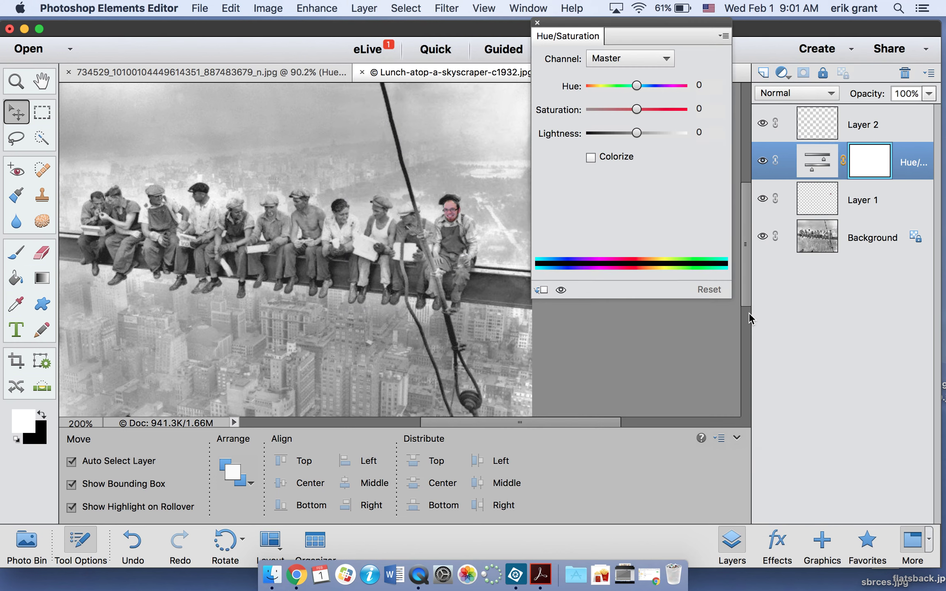
{"action": "left_click", "coordinate": [774, 197]}
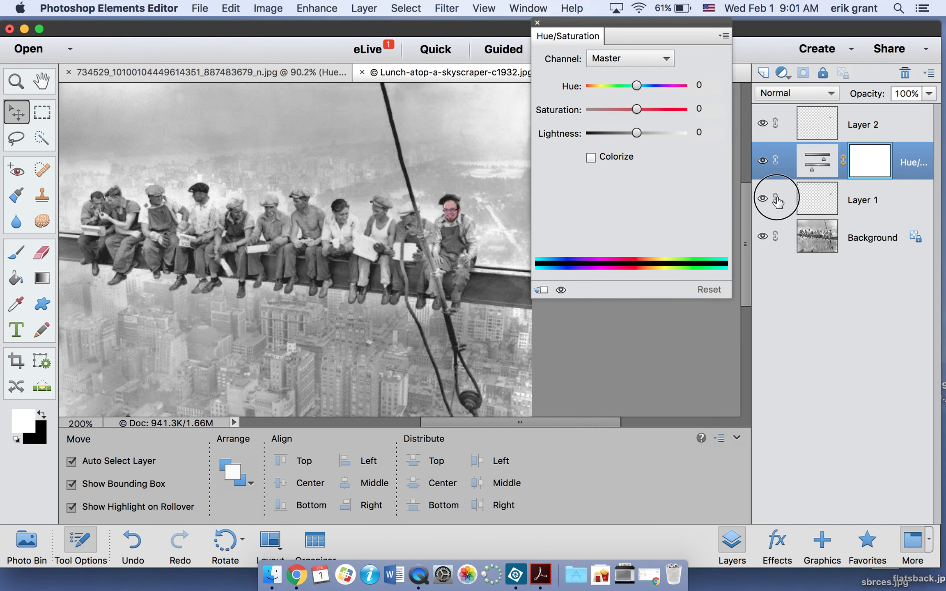
{"action": "left_click_drag", "start_coordinate": [636, 109], "coordinate": [586, 110]}
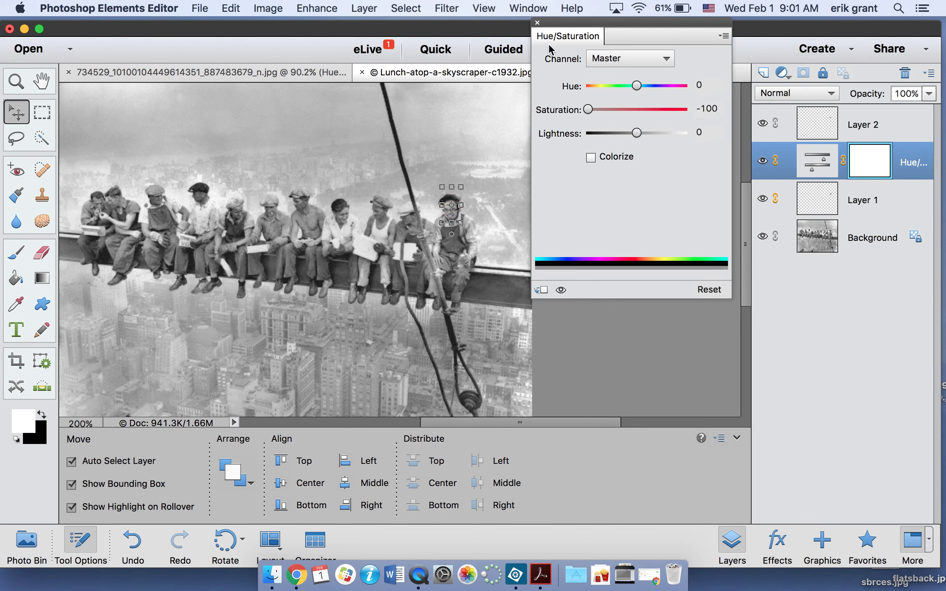
{"action": "left_click", "coordinate": [537, 22]}
{"action": "left_click", "coordinate": [599, 242]}
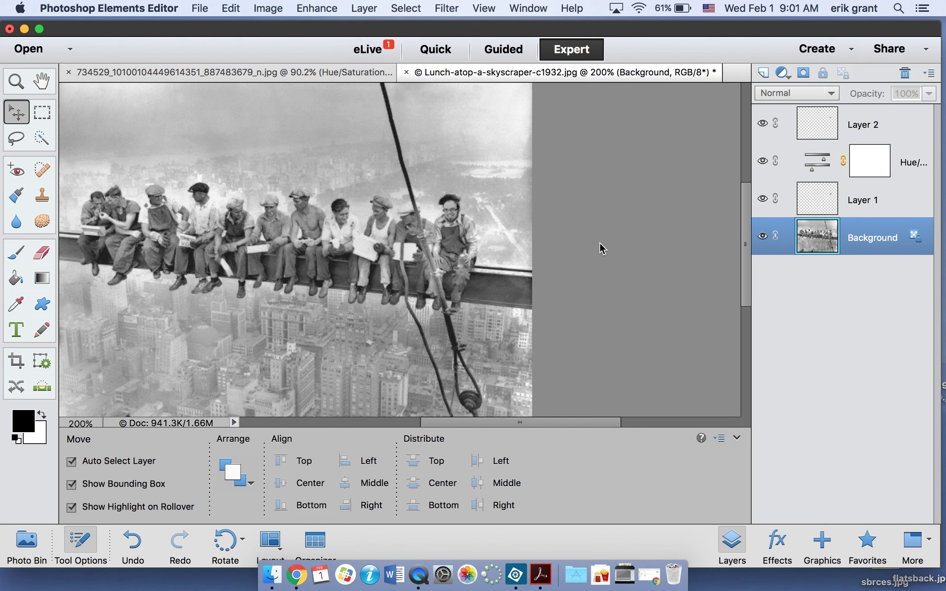